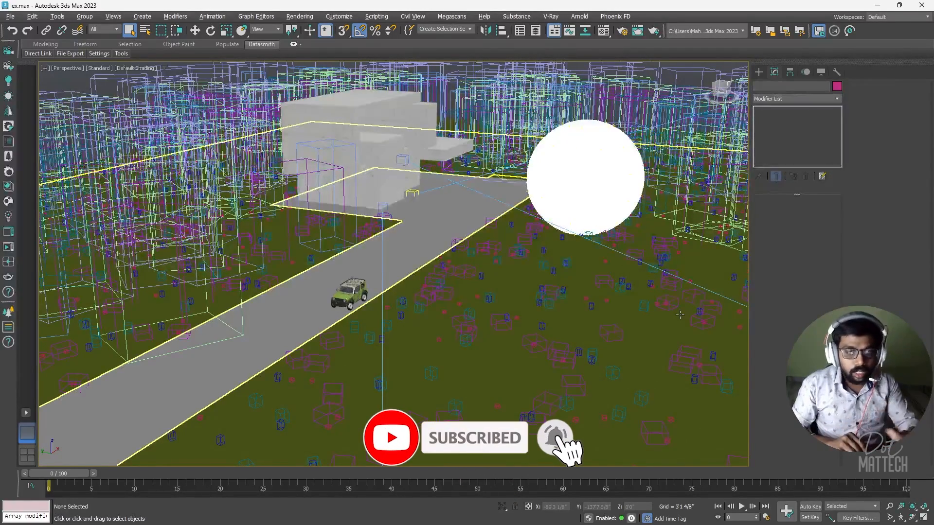
Step: Switch from 3ds Max to the Epic Games Launcher's Twinmotion page
{"action": "key", "text": "alt+Tab"}
{"action": "key", "text": "alt+Tab"}
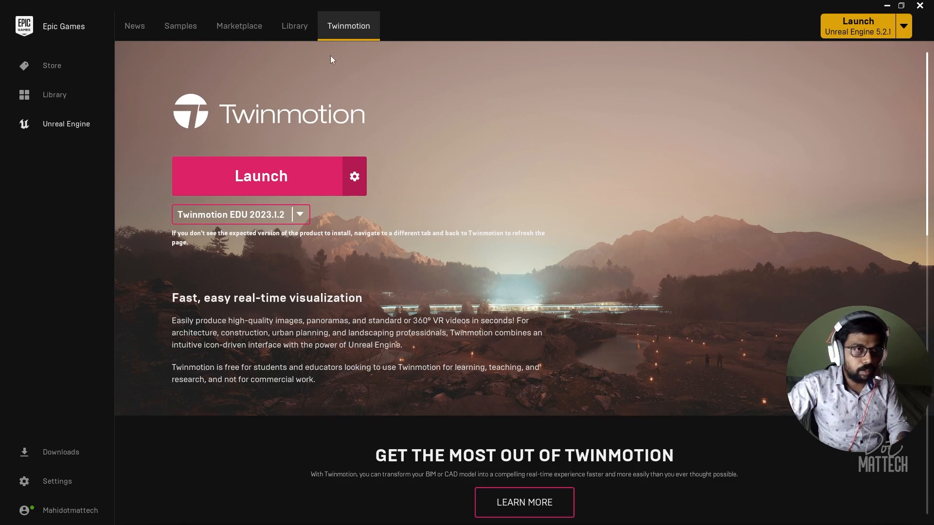
{"action": "left_click", "coordinate": [300, 215]}
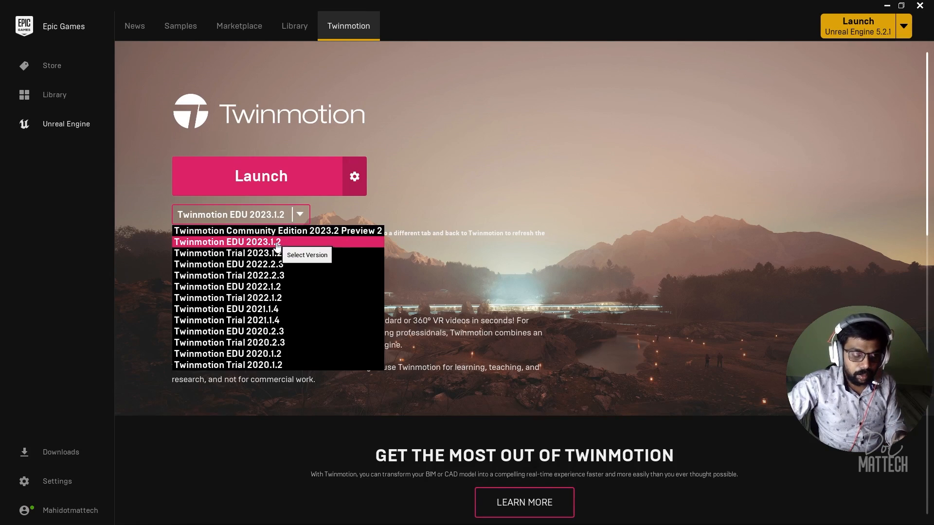
{"action": "left_click", "coordinate": [244, 244]}
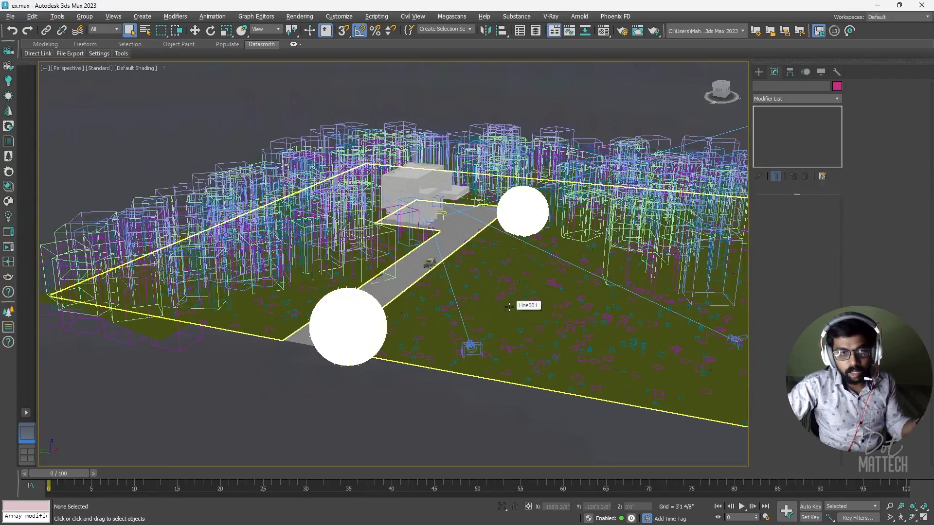
Step: Set the render output size to 1920x1080 and look through the Corona camera
{"action": "scroll", "coordinate": [518, 188], "scroll_direction": "up", "scroll_amount": 5}
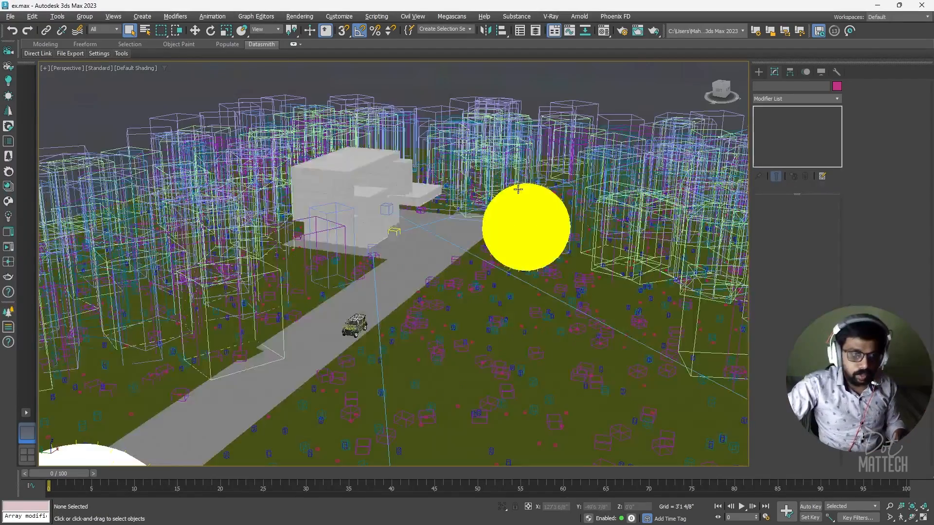
{"action": "scroll", "coordinate": [518, 189], "scroll_direction": "down", "scroll_amount": 5}
{"action": "middle_click_drag", "start_coordinate": [518, 188], "coordinate": [505, 299], "text": "alt"}
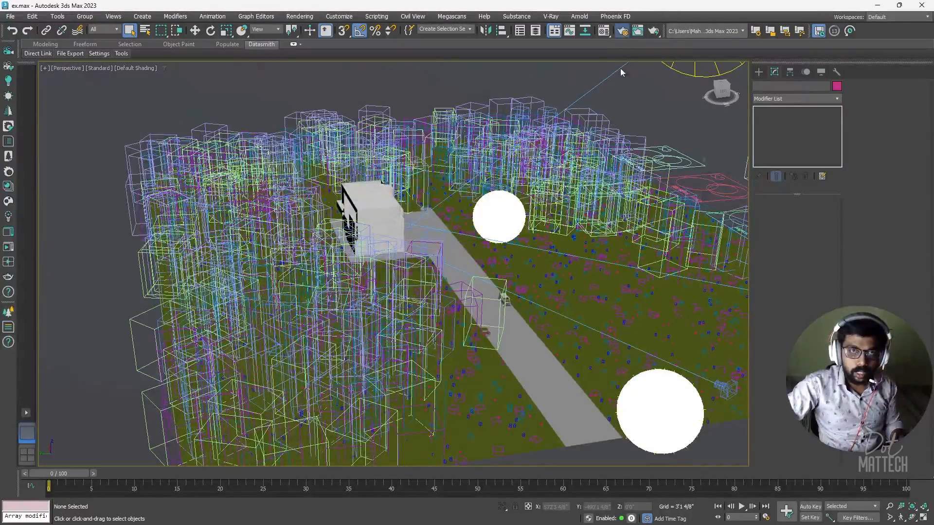
{"action": "left_click", "coordinate": [621, 31]}
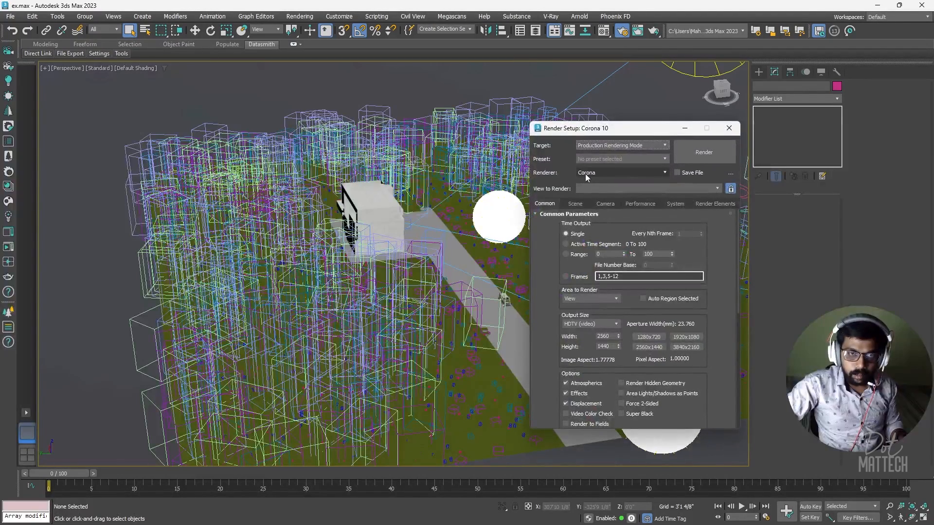
{"action": "left_click", "coordinate": [649, 338]}
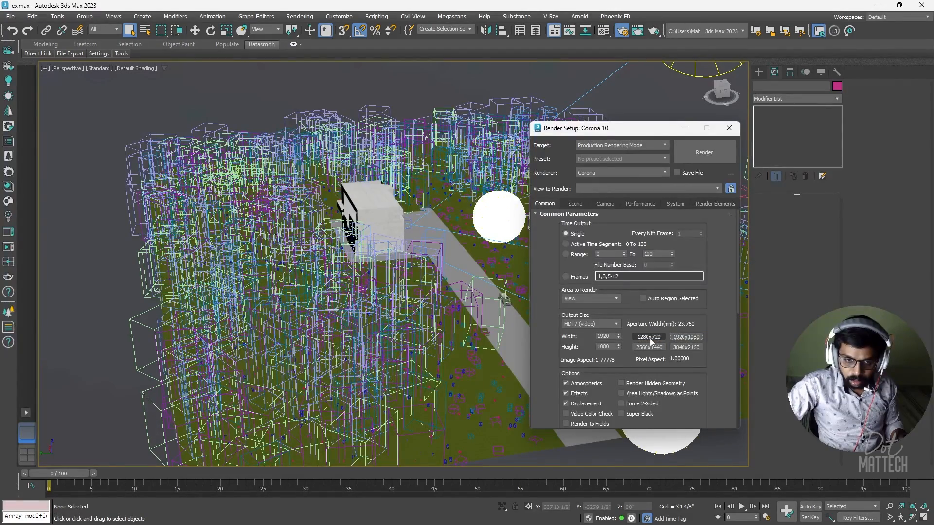
{"action": "left_click", "coordinate": [719, 130]}
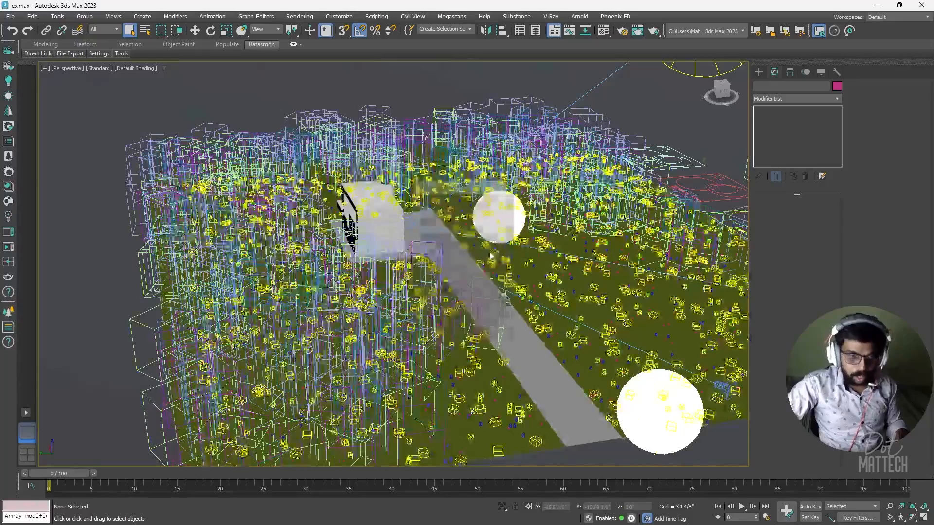
{"action": "key", "text": "c"}
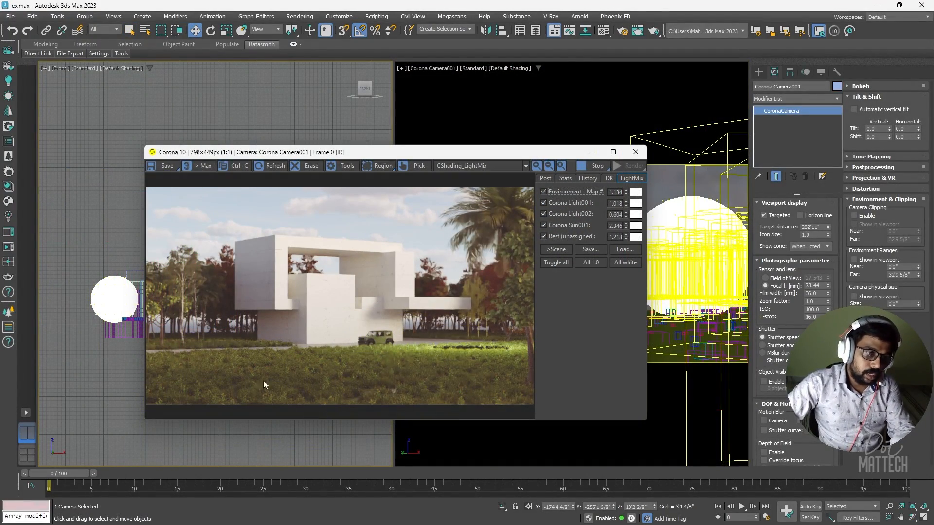
Step: Move the render window right and make the left viewport a shaded perspective
{"action": "left_click_drag", "start_coordinate": [429, 154], "coordinate": [633, 156]}
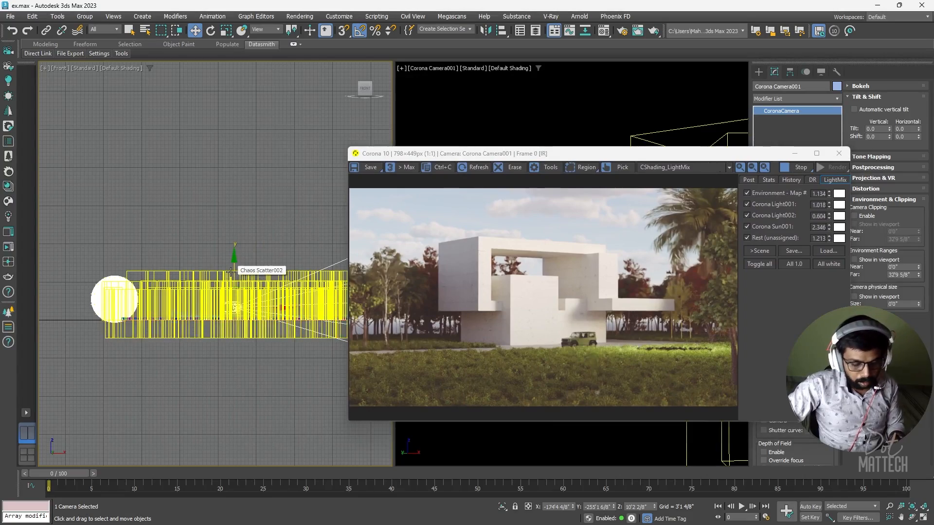
{"action": "key", "text": "p"}
{"action": "scroll", "coordinate": [241, 288], "scroll_direction": "down", "scroll_amount": 5}
{"action": "mouse_move", "coordinate": [241, 288]}
{"action": "middle_mouse_down", "text": "alt"}
{"action": "mouse_move", "coordinate": [265, 332]}
{"action": "mouse_move", "coordinate": [219, 344]}
{"action": "middle_mouse_up", "text": "alt"}
{"action": "key", "text": "F3"}
Step: Frame the building from a low side angle and select the small SUV
{"action": "scroll", "coordinate": [215, 307], "scroll_direction": "up", "scroll_amount": 4}
{"action": "middle_click_drag", "start_coordinate": [216, 307], "coordinate": [213, 294], "text": "alt"}
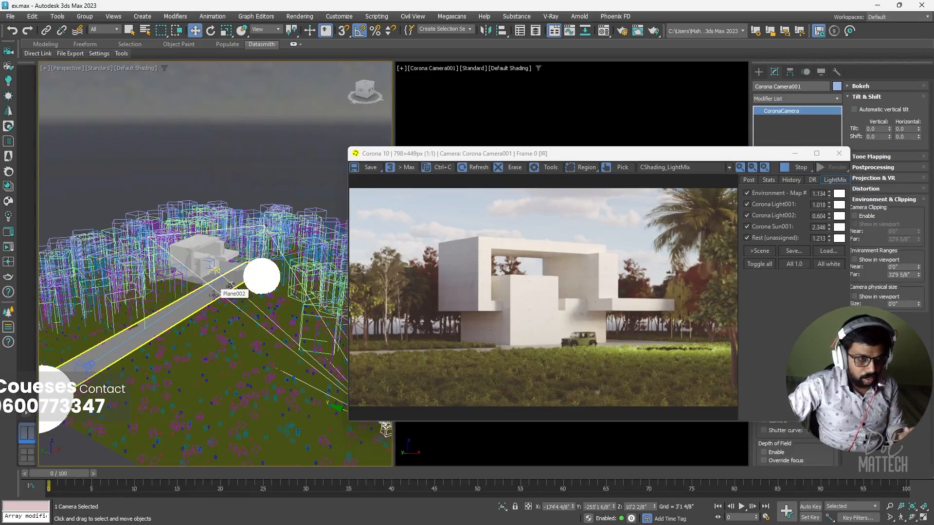
{"action": "middle_click_drag", "start_coordinate": [216, 284], "coordinate": [229, 278], "text": "alt"}
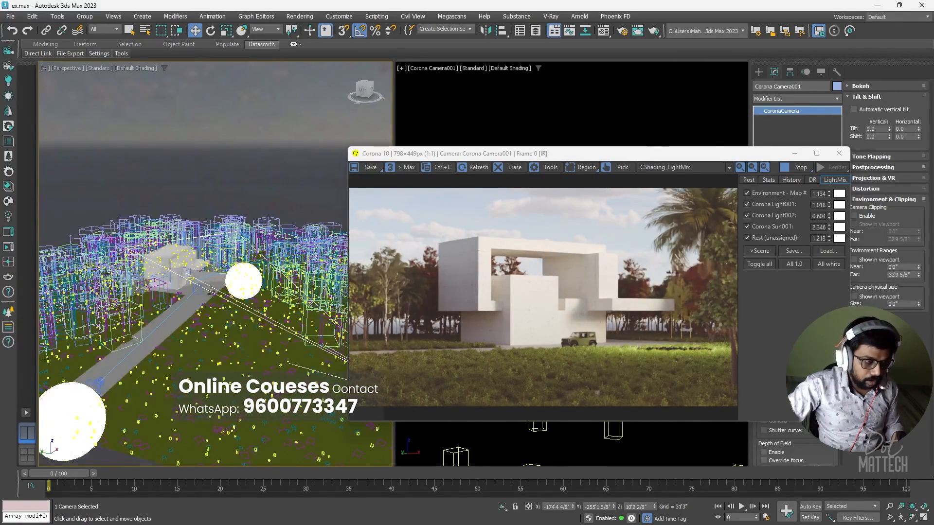
{"action": "middle_click_drag", "start_coordinate": [248, 347], "coordinate": [339, 320], "text": "alt"}
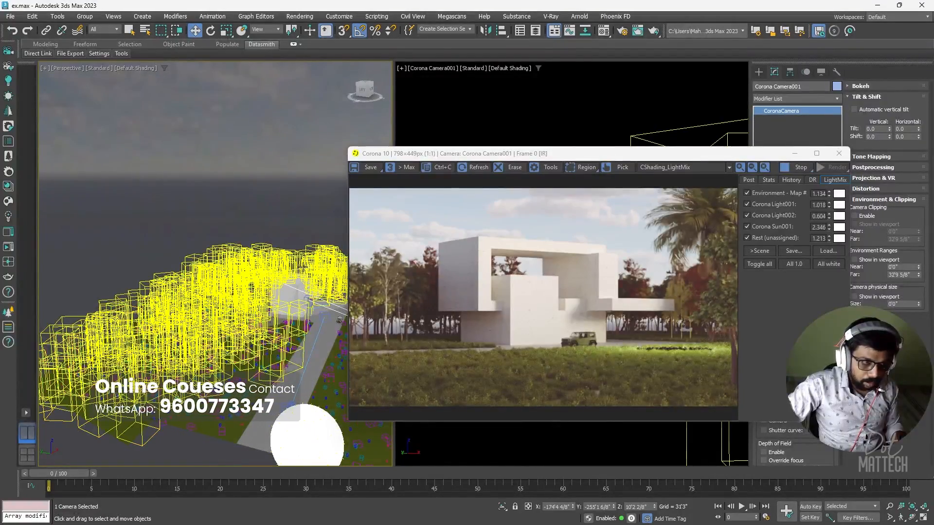
{"action": "middle_click_drag", "start_coordinate": [304, 289], "coordinate": [264, 327], "text": "alt"}
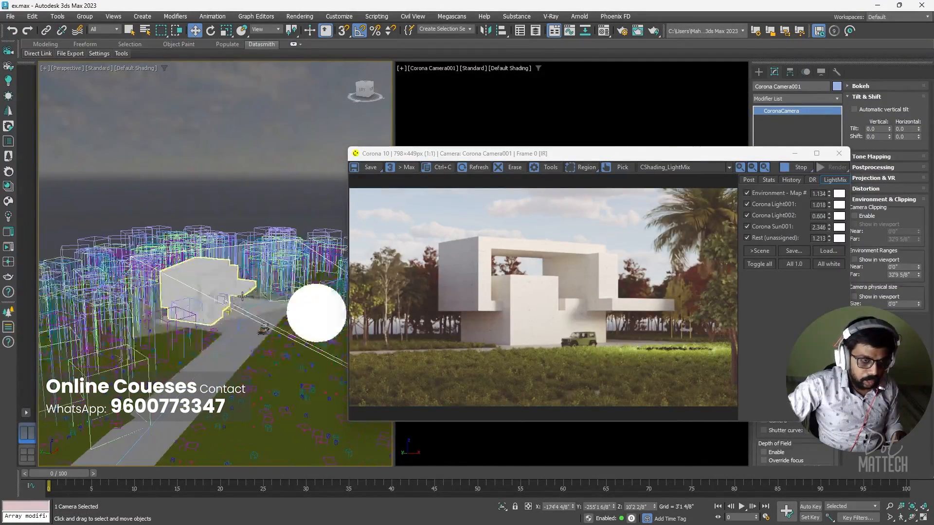
{"action": "scroll", "coordinate": [215, 281], "scroll_direction": "up", "scroll_amount": 3}
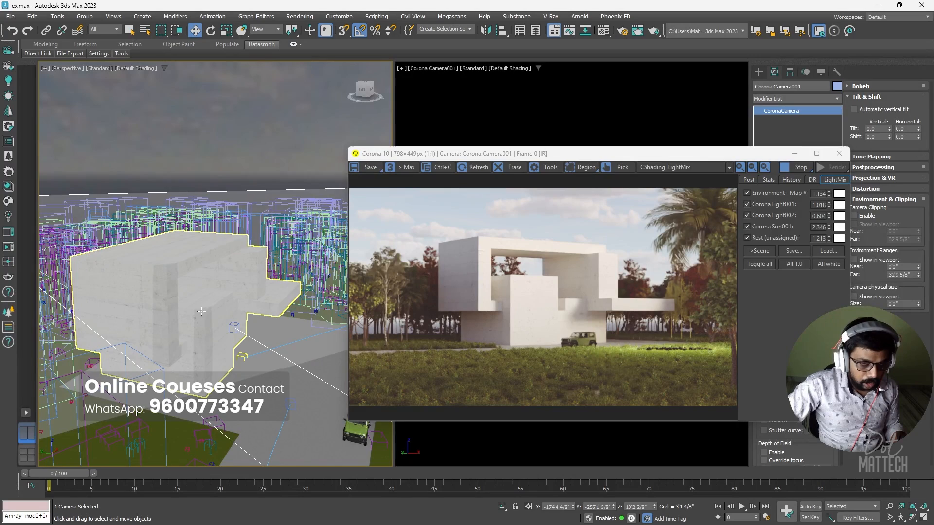
{"action": "scroll", "coordinate": [201, 311], "scroll_direction": "up", "scroll_amount": 2}
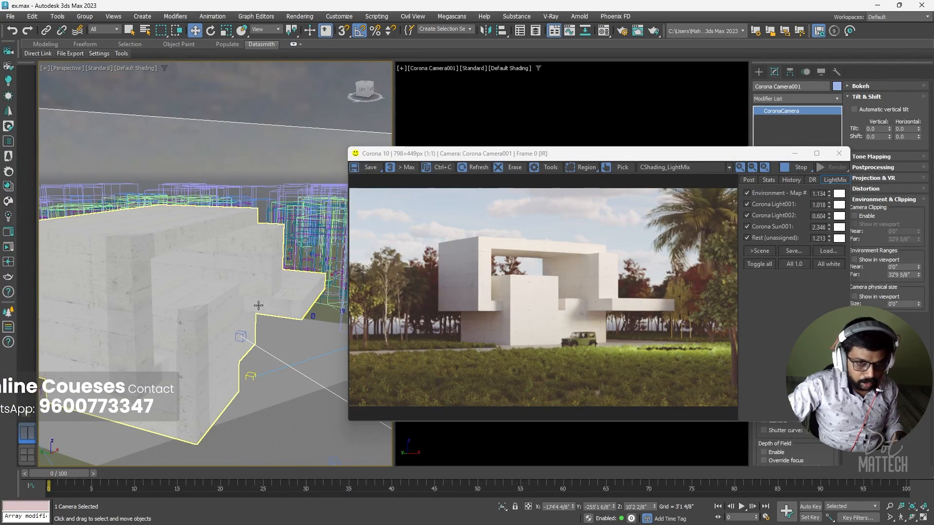
{"action": "scroll", "coordinate": [258, 305], "scroll_direction": "down", "scroll_amount": 6}
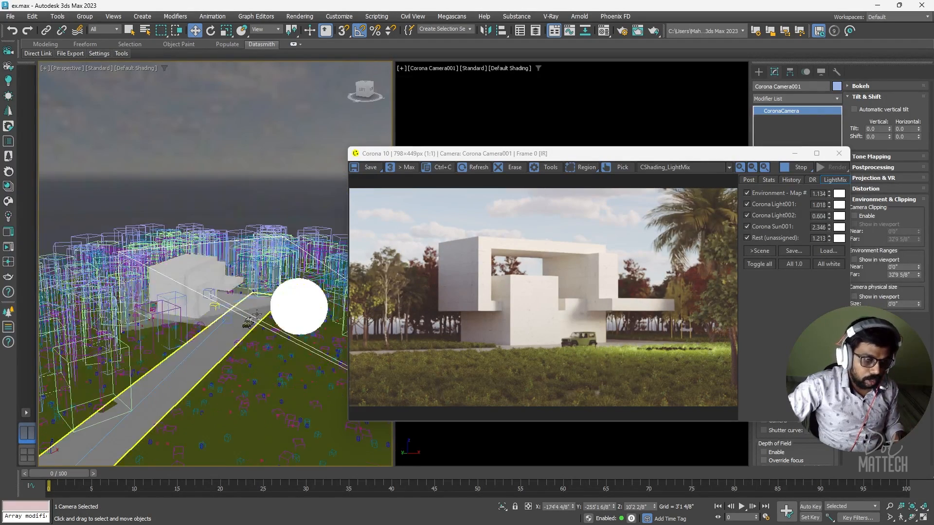
{"action": "scroll", "coordinate": [256, 313], "scroll_direction": "up", "scroll_amount": 5}
{"action": "left_click", "coordinate": [214, 316]}
{"action": "scroll", "coordinate": [214, 316], "scroll_direction": "down", "scroll_amount": 4}
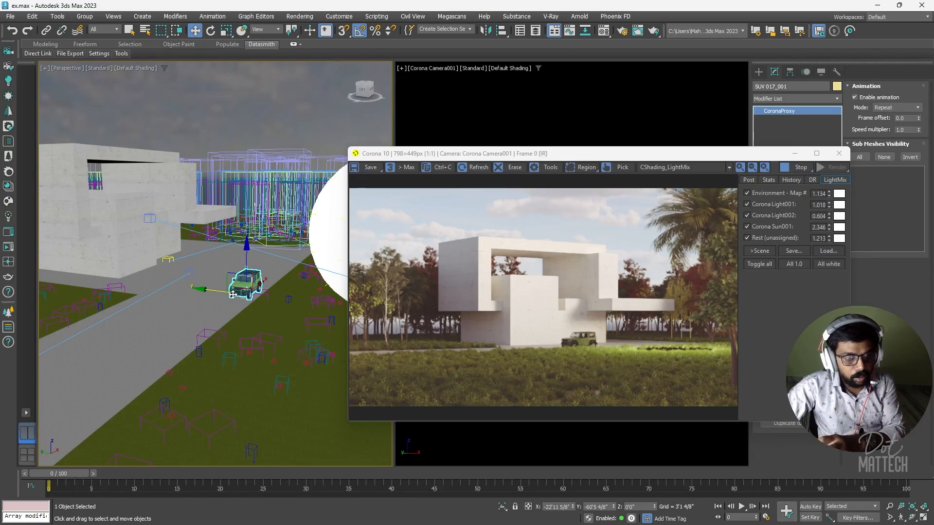
Step: Orbit the 3ds Max view down the road to frame the jeep beside the house
{"action": "key", "text": "alt+Tab"}
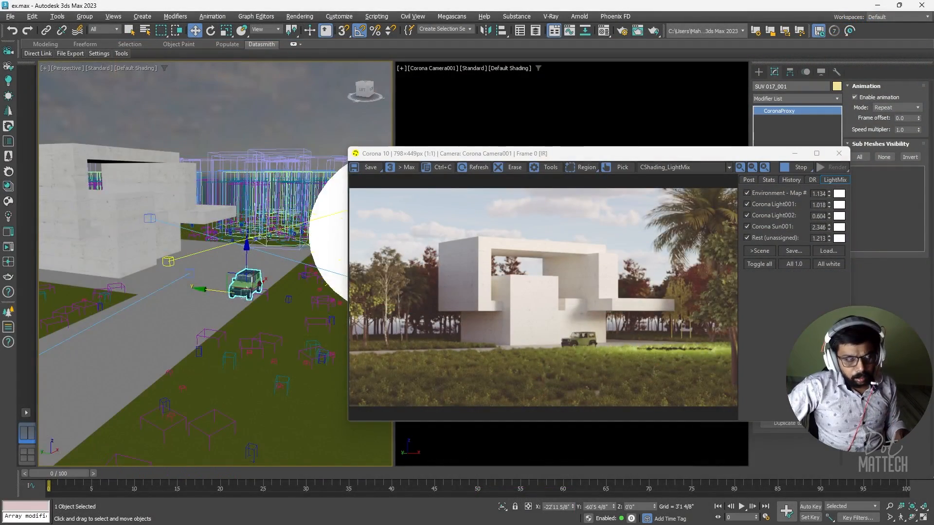
{"action": "middle_click_drag", "start_coordinate": [273, 272], "coordinate": [292, 379], "text": "alt"}
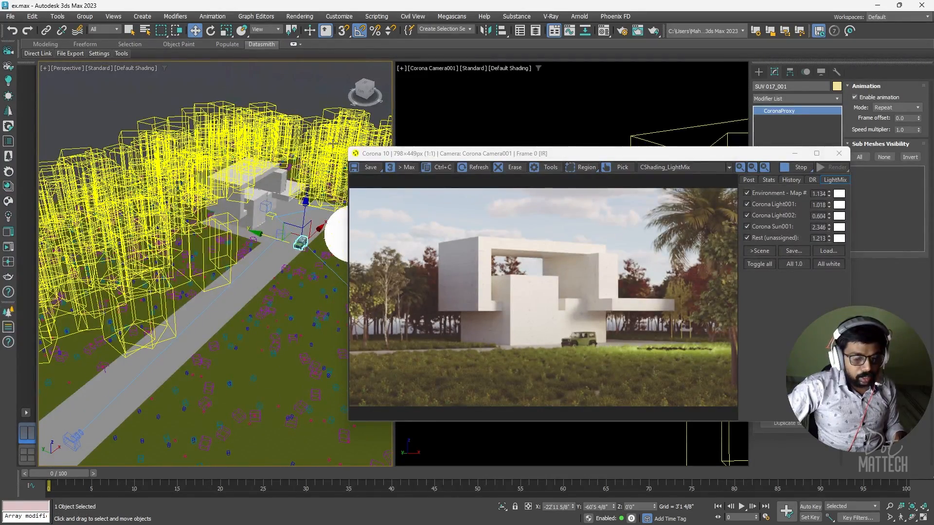
{"action": "middle_click_drag", "start_coordinate": [166, 195], "coordinate": [240, 271], "text": "alt"}
{"action": "scroll", "coordinate": [240, 237], "scroll_direction": "up", "scroll_amount": 10}
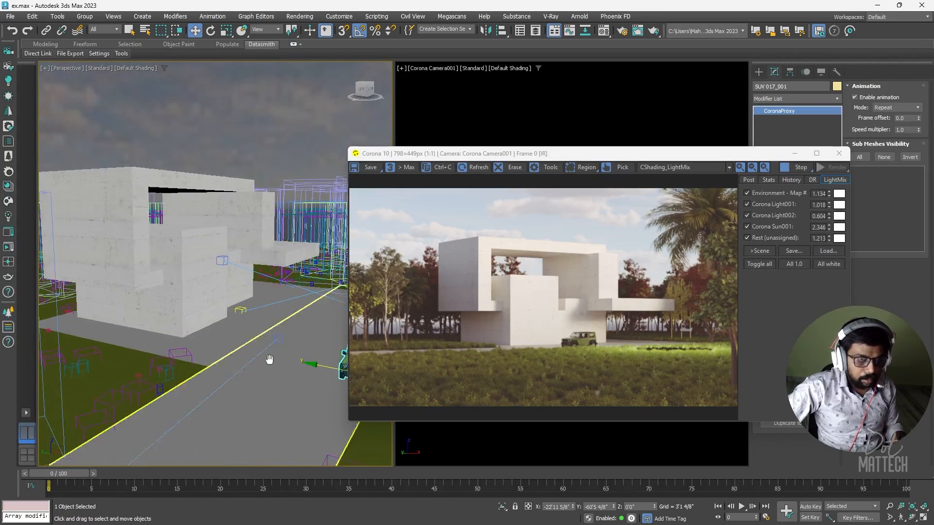
{"action": "middle_click_drag", "start_coordinate": [266, 359], "coordinate": [242, 324]}
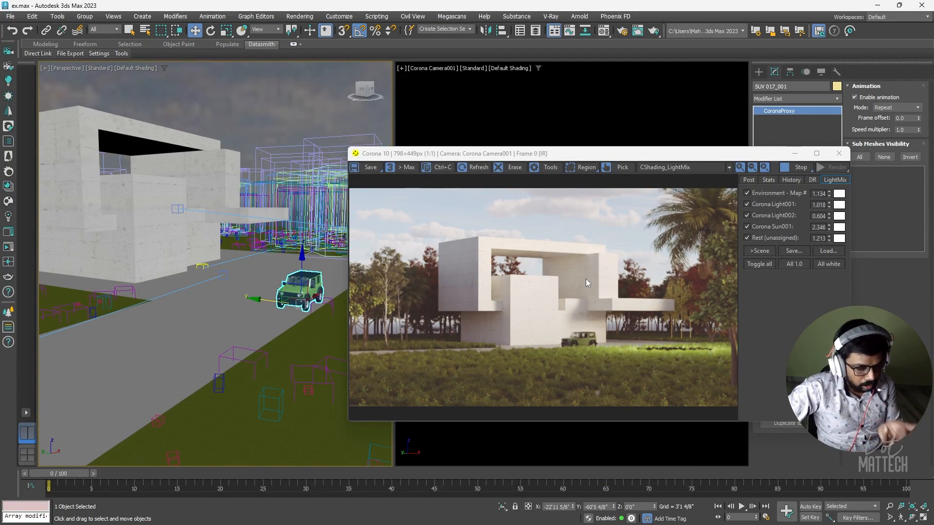
{"action": "scroll", "coordinate": [284, 234], "scroll_direction": "down", "scroll_amount": 3}
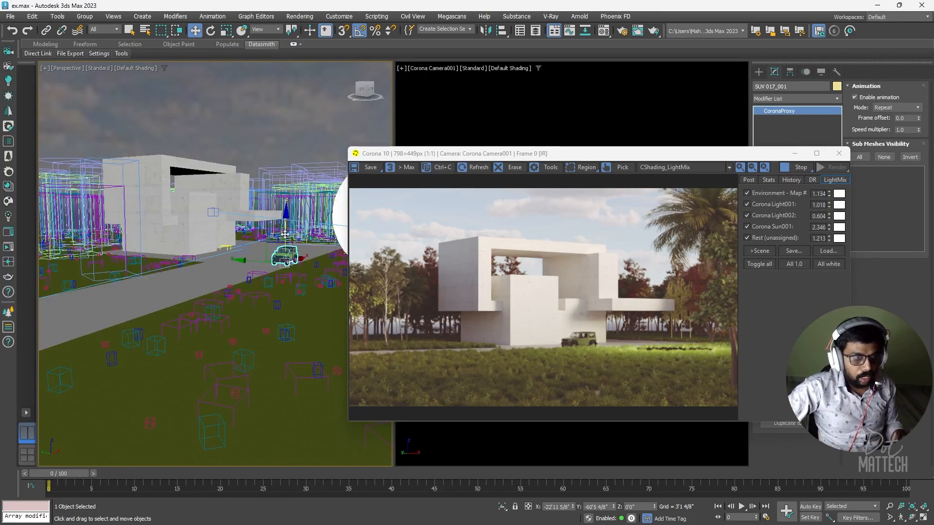
{"action": "scroll", "coordinate": [284, 235], "scroll_direction": "up", "scroll_amount": 3}
{"action": "scroll", "coordinate": [282, 267], "scroll_direction": "up", "scroll_amount": 2}
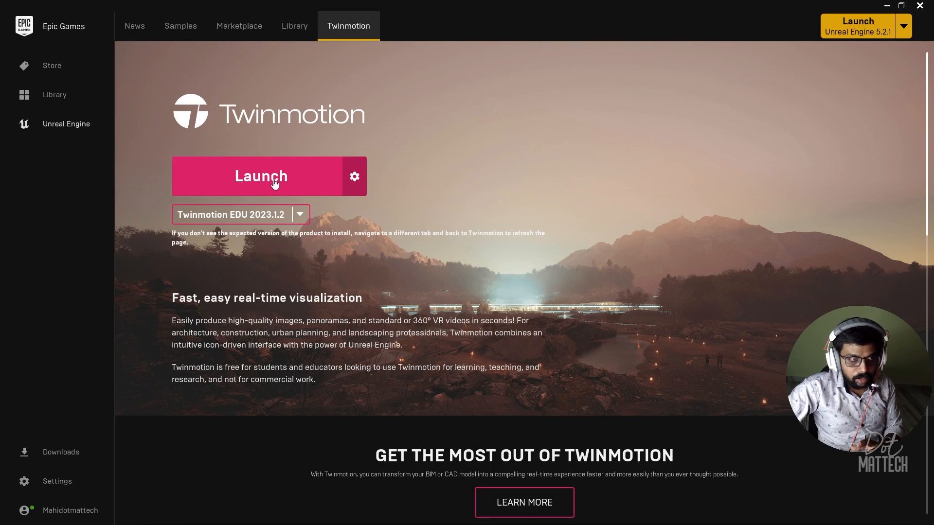
Step: Launch Twinmotion EDU 2023.1.2 and bring its window to the front
{"action": "left_click", "coordinate": [275, 183]}
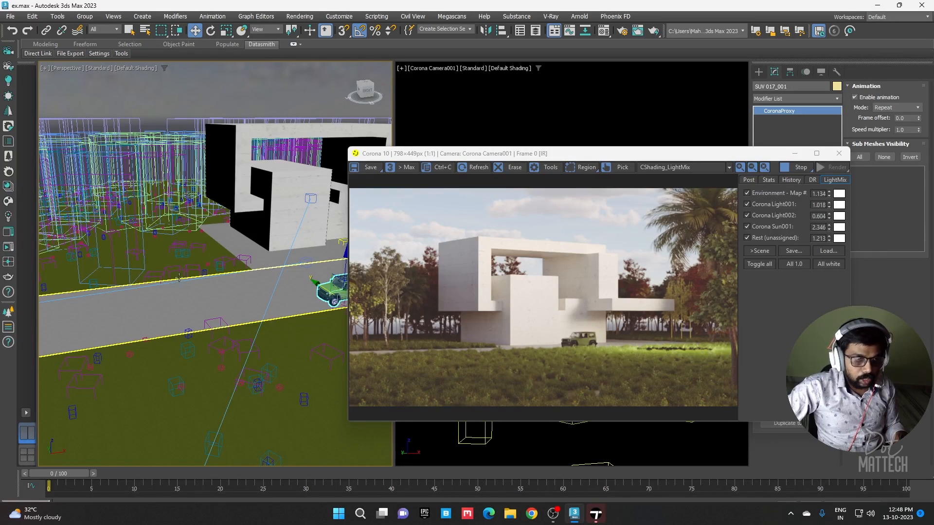
{"action": "middle_click_drag", "start_coordinate": [264, 310], "coordinate": [246, 305], "text": "alt"}
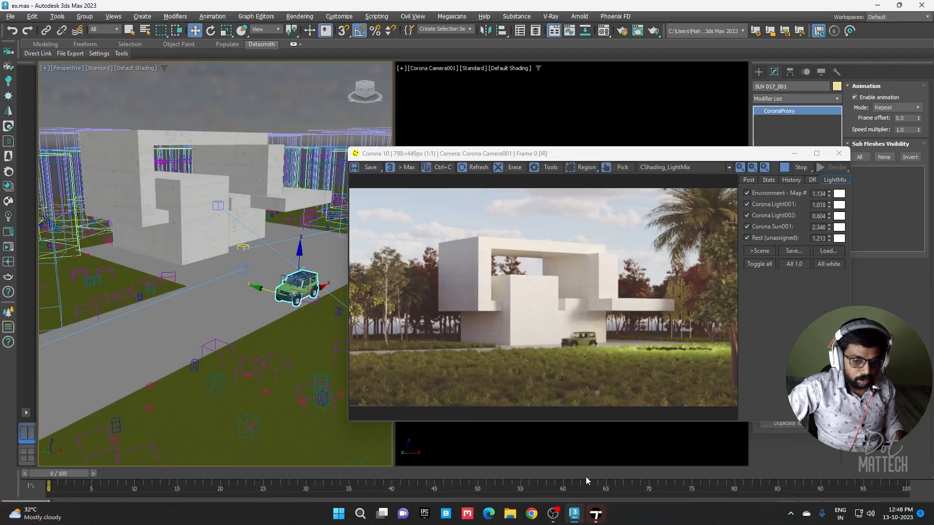
{"action": "left_click", "coordinate": [595, 514]}
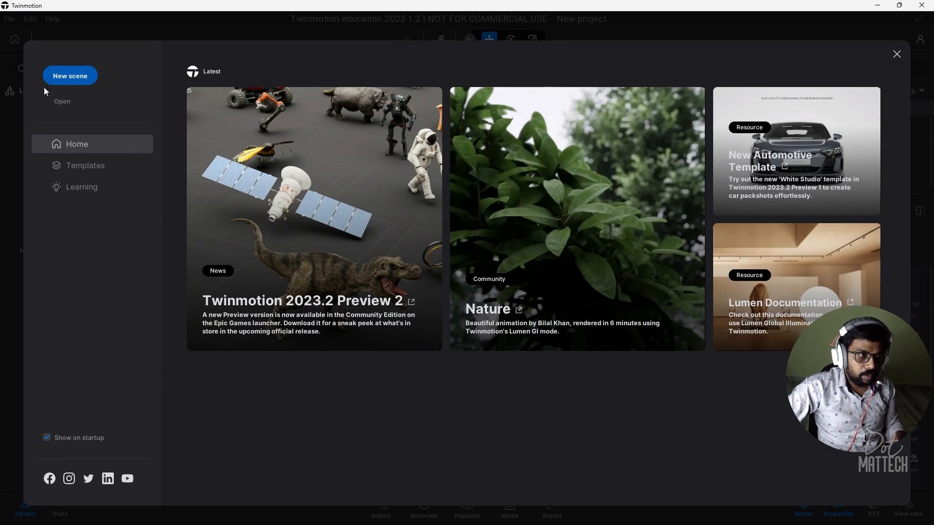
Step: Create a new empty Twinmotion scene with the default desert ground
{"action": "left_click", "coordinate": [57, 77]}
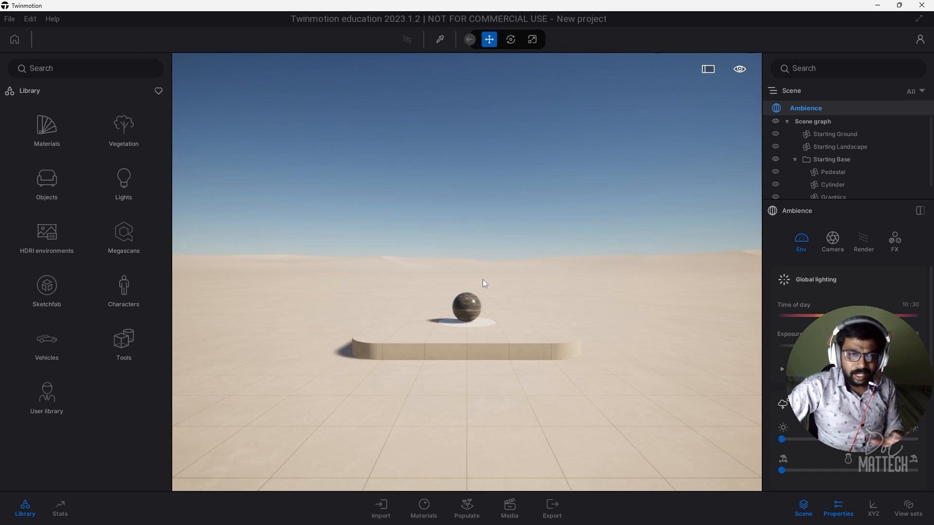
{"action": "scroll", "coordinate": [461, 301], "scroll_direction": "down", "scroll_amount": 2}
{"action": "scroll", "coordinate": [458, 299], "scroll_direction": "down", "scroll_amount": 2}
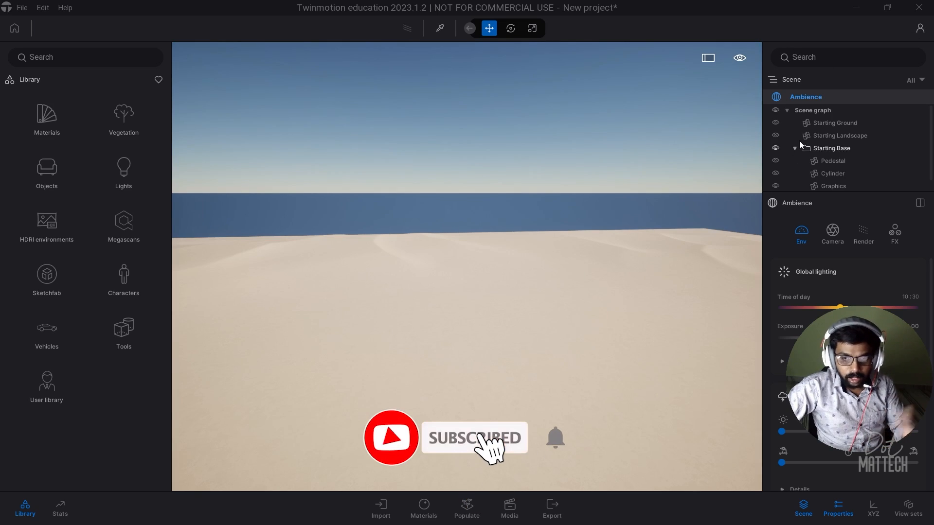
Step: Hide the Properties panel, leaving the Library and Scene outline visible
{"action": "left_click", "coordinate": [803, 507]}
{"action": "left_click", "coordinate": [837, 508]}
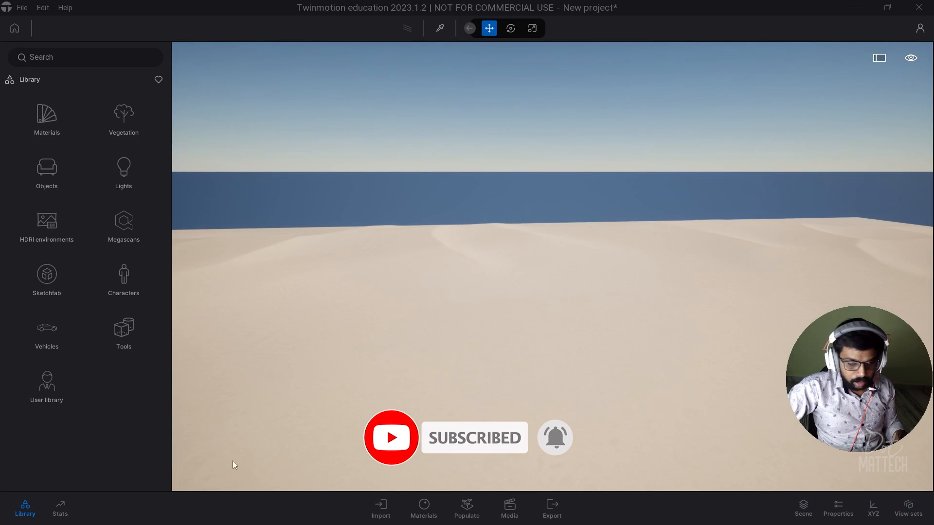
{"action": "left_click", "coordinate": [25, 508]}
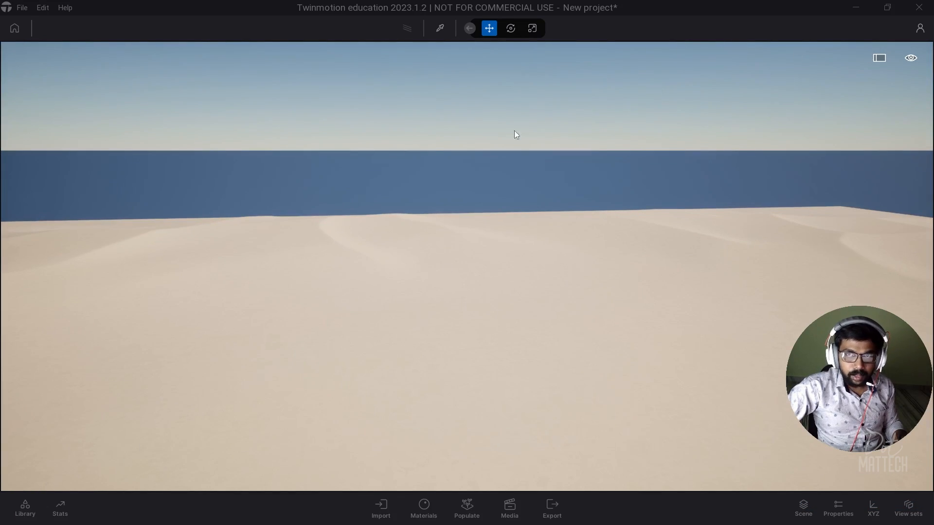
{"action": "left_click", "coordinate": [25, 508]}
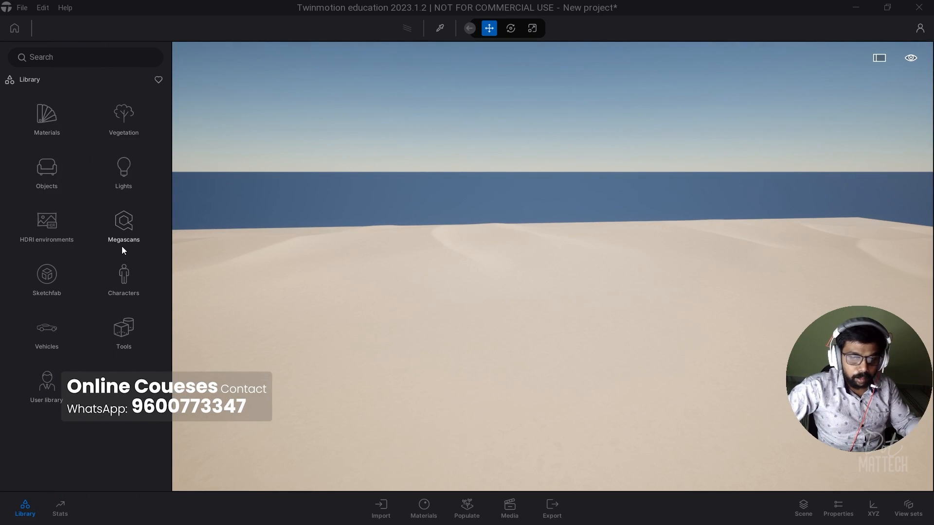
{"action": "left_click", "coordinate": [802, 508]}
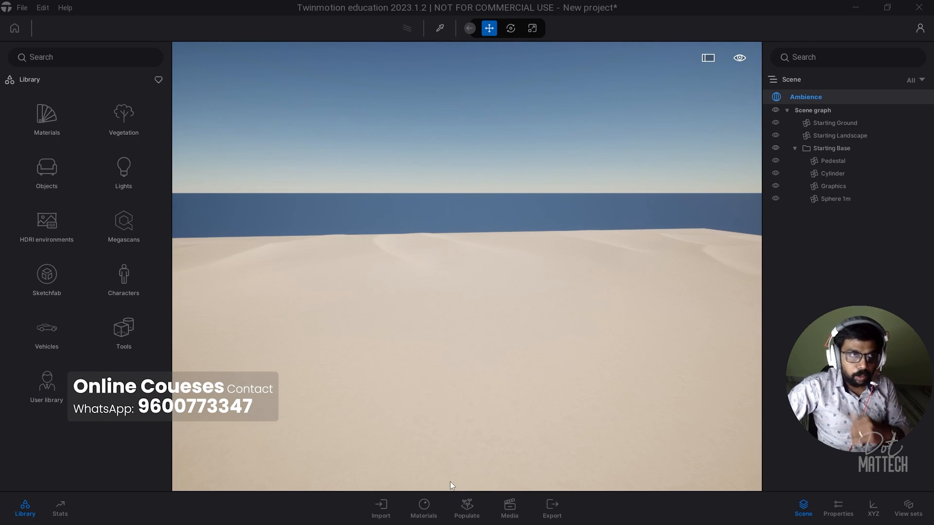
Step: Open Twinmotion's Preferences dialog from the Edit menu
{"action": "left_click", "coordinate": [67, 8]}
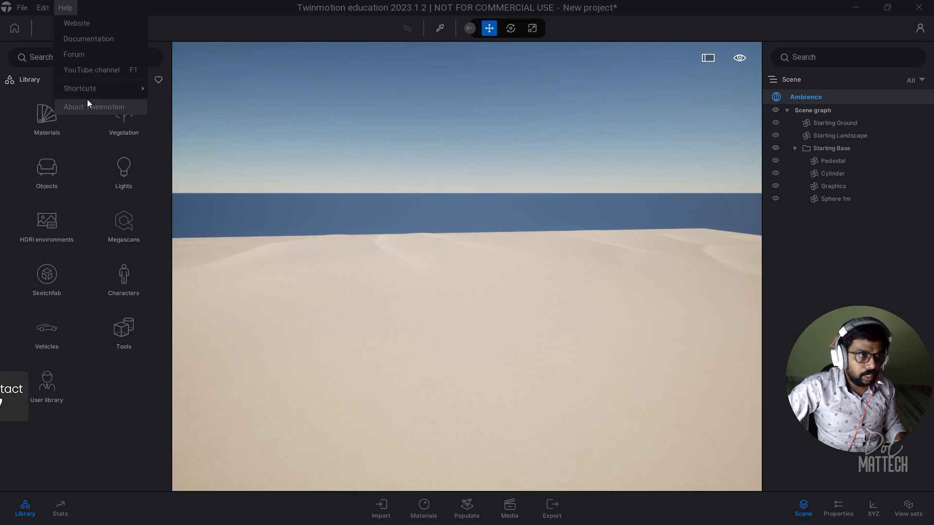
{"action": "mouse_move", "coordinate": [42, 8]}
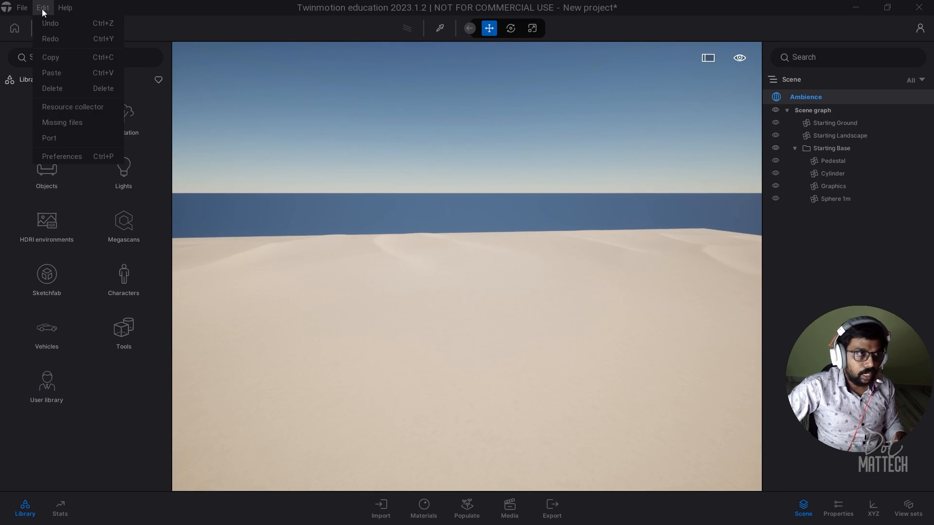
{"action": "left_click", "coordinate": [60, 154]}
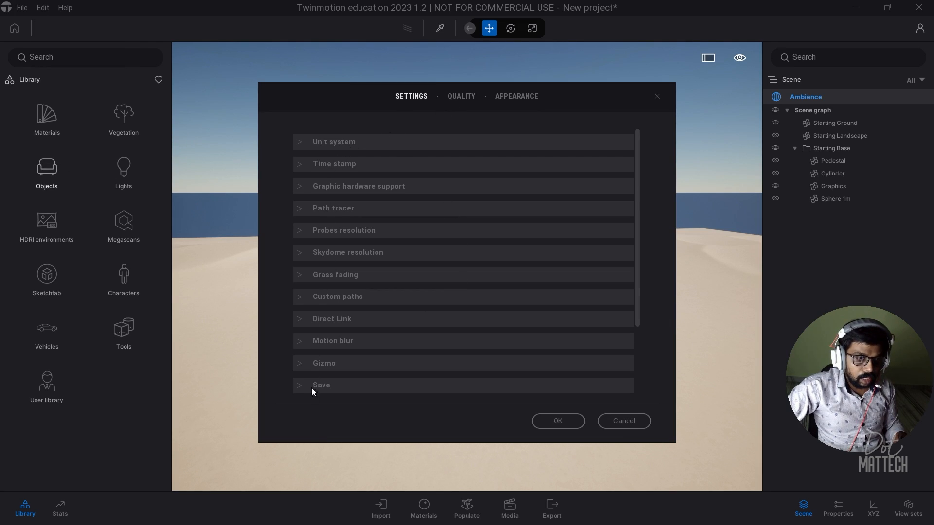
{"action": "scroll", "coordinate": [388, 254], "scroll_direction": "down", "scroll_amount": 1}
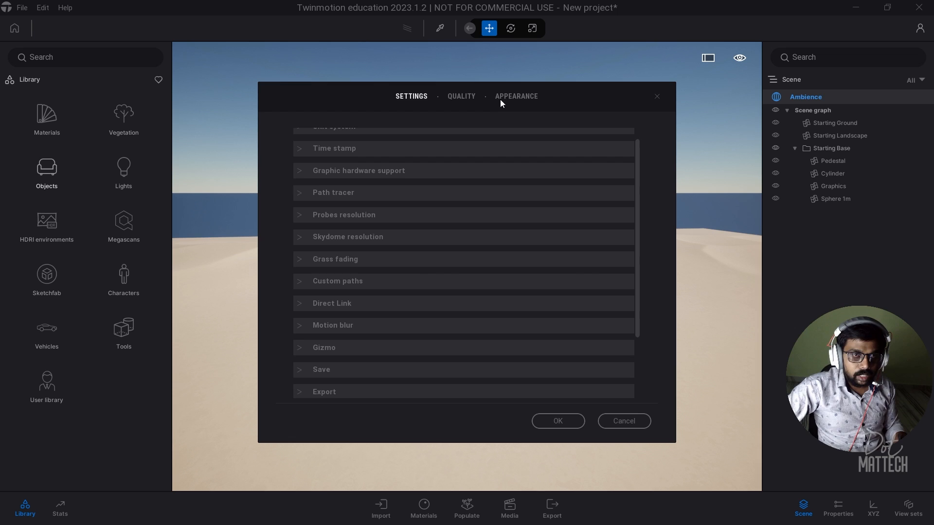
{"action": "left_click", "coordinate": [516, 97]}
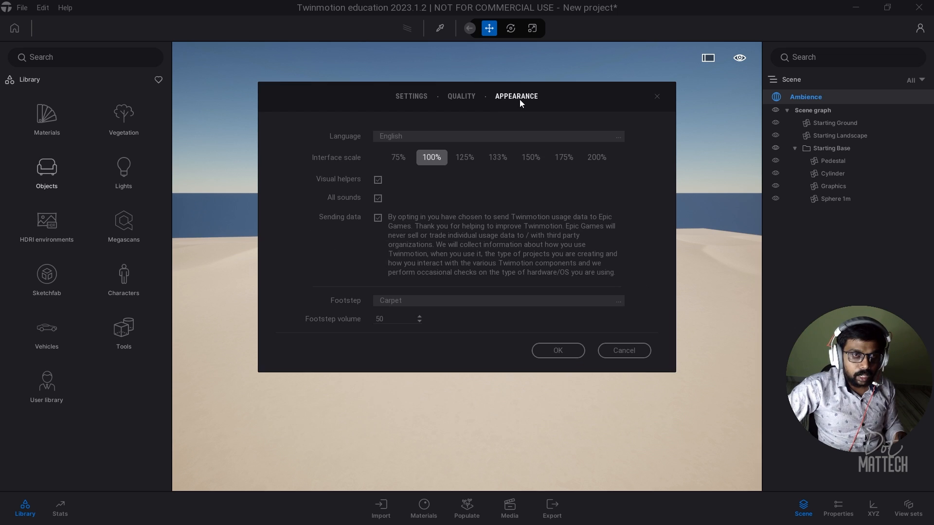
{"action": "left_click", "coordinate": [464, 162]}
{"action": "left_click", "coordinate": [430, 162]}
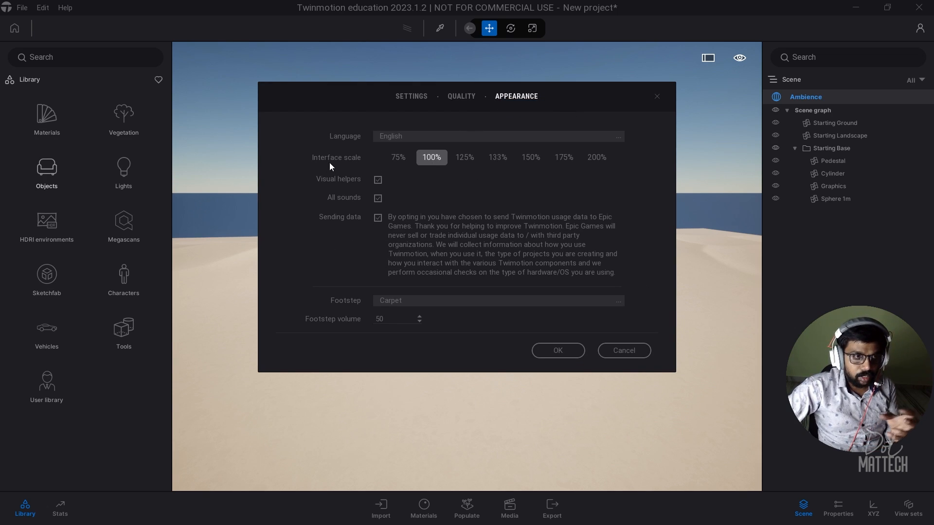
{"action": "left_click", "coordinate": [411, 97]}
{"action": "scroll", "coordinate": [401, 296], "scroll_direction": "down", "scroll_amount": 1}
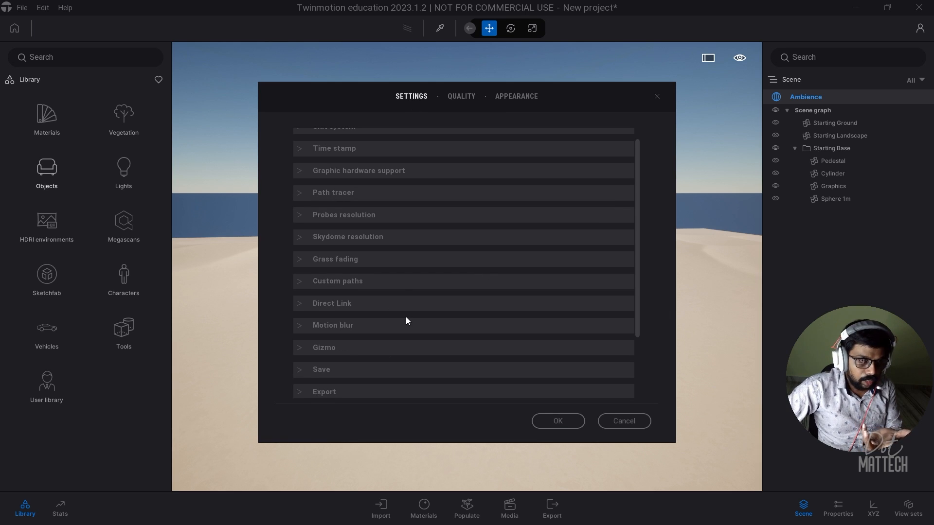
{"action": "left_click", "coordinate": [355, 284]}
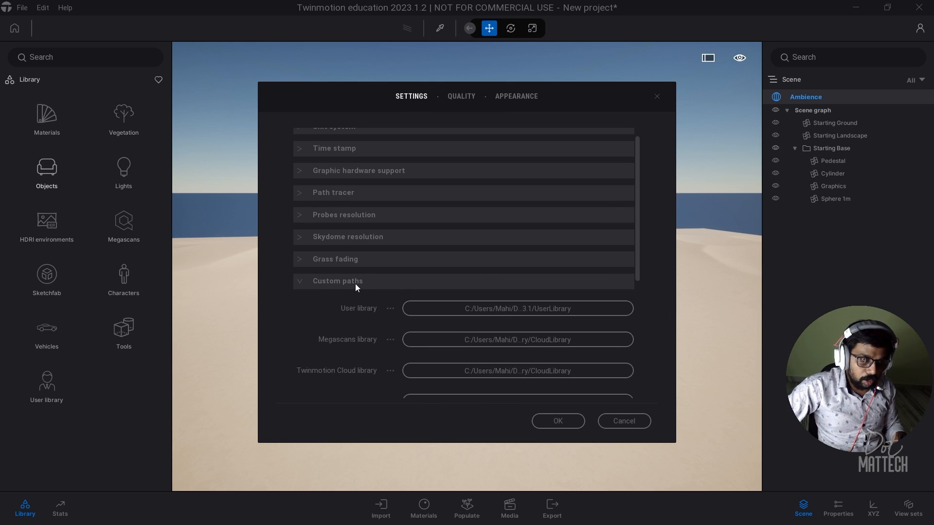
{"action": "left_click", "coordinate": [355, 284]}
{"action": "left_click", "coordinate": [351, 263]}
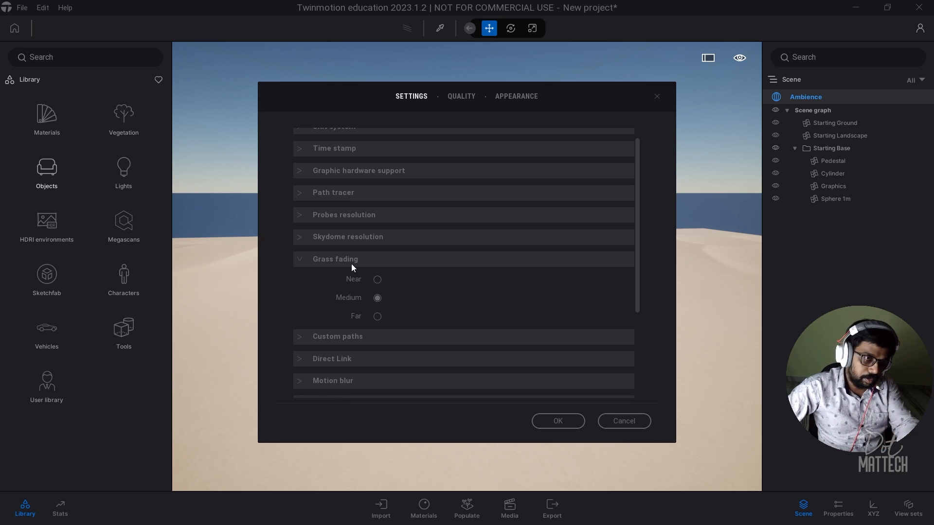
{"action": "left_click", "coordinate": [348, 257]}
{"action": "left_click", "coordinate": [358, 236]}
{"action": "left_click", "coordinate": [358, 236]}
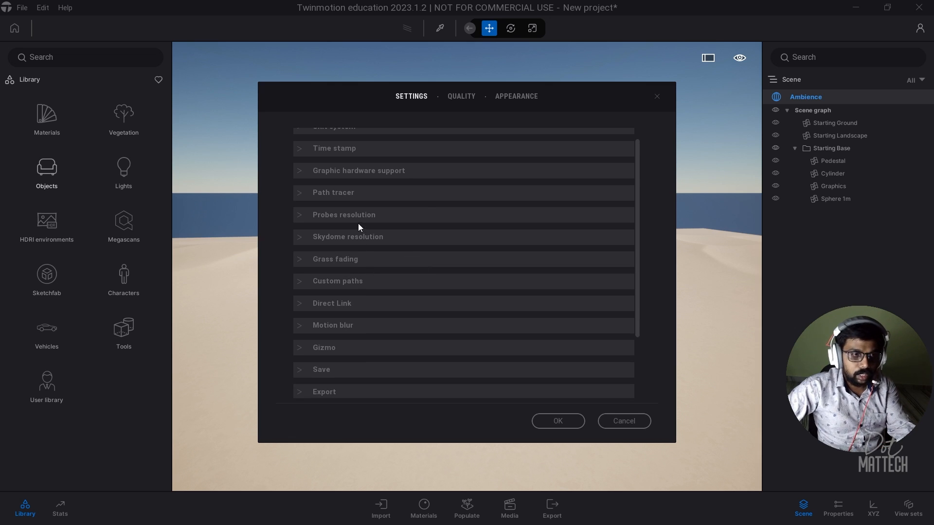
{"action": "left_click", "coordinate": [360, 218]}
{"action": "left_click", "coordinate": [361, 212]}
{"action": "left_click", "coordinate": [365, 195]}
{"action": "left_click", "coordinate": [367, 193]}
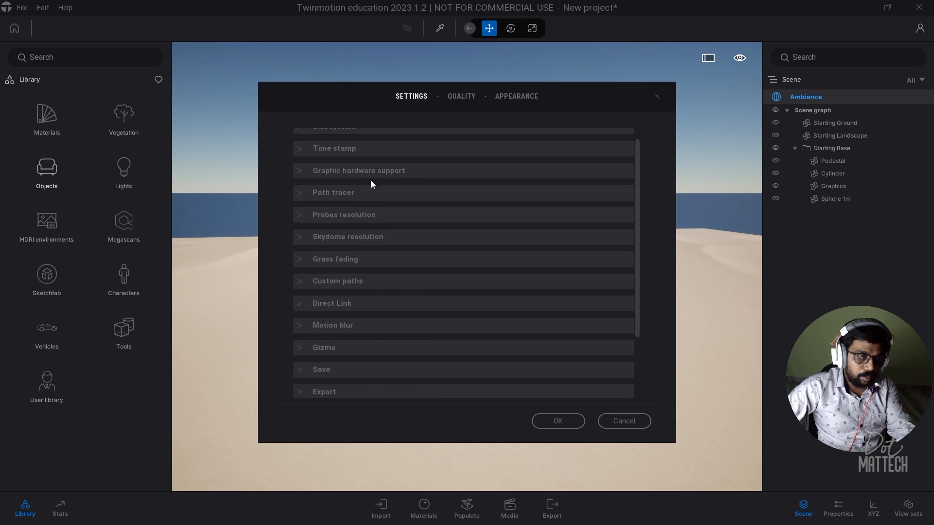
{"action": "left_click", "coordinate": [372, 171]}
{"action": "left_click", "coordinate": [376, 169]}
{"action": "left_click", "coordinate": [369, 150]}
{"action": "left_click", "coordinate": [369, 151]}
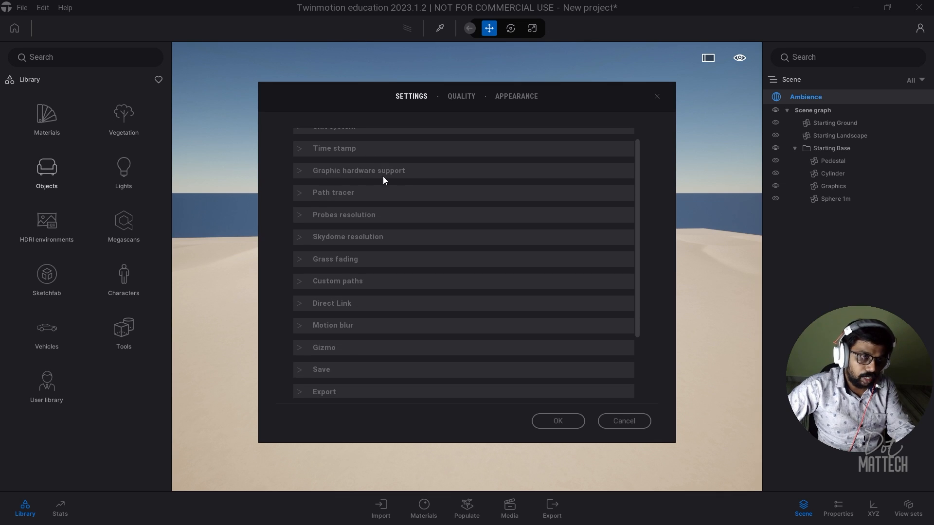
{"action": "scroll", "coordinate": [383, 177], "scroll_direction": "up", "scroll_amount": 1}
{"action": "left_click", "coordinate": [375, 145]}
{"action": "left_click", "coordinate": [376, 144]}
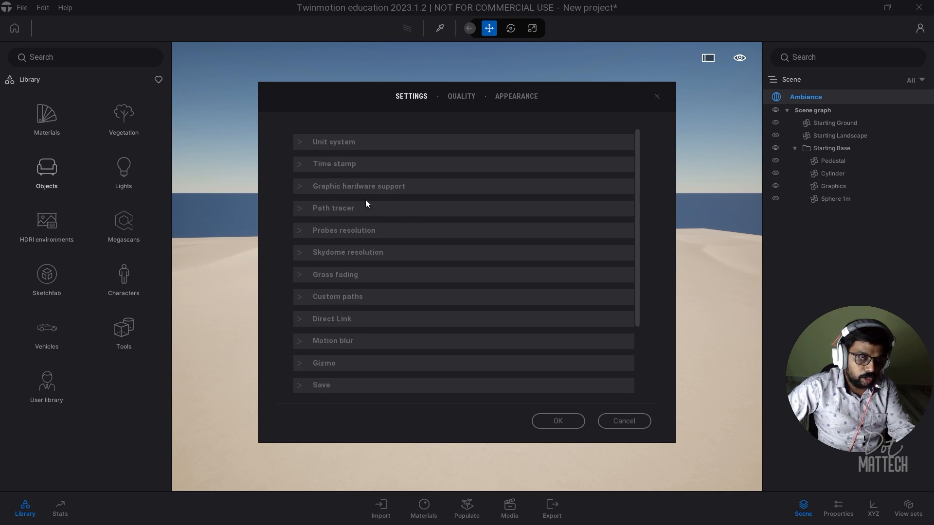
{"action": "scroll", "coordinate": [353, 311], "scroll_direction": "down", "scroll_amount": 3}
{"action": "scroll", "coordinate": [357, 204], "scroll_direction": "up", "scroll_amount": 3}
{"action": "left_click", "coordinate": [337, 145]}
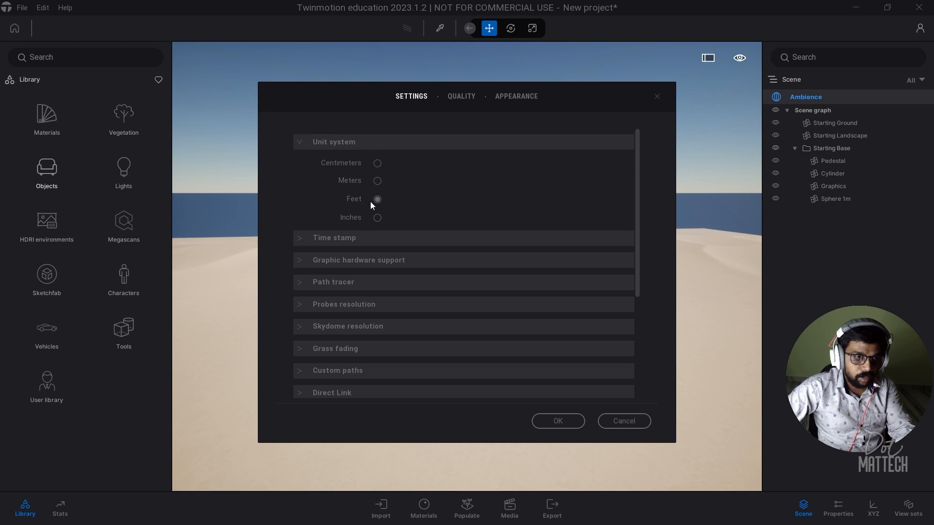
{"action": "scroll", "coordinate": [391, 200], "scroll_direction": "down", "scroll_amount": 5}
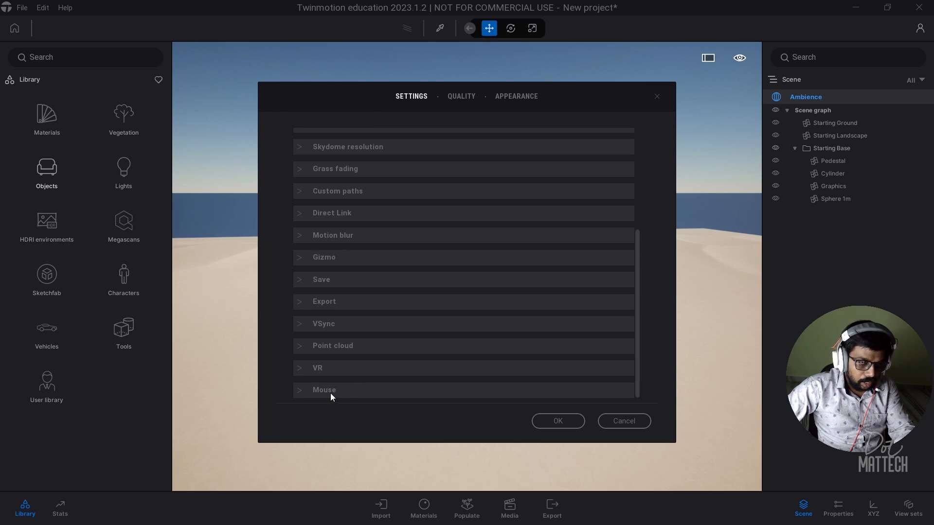
{"action": "left_click", "coordinate": [348, 391]}
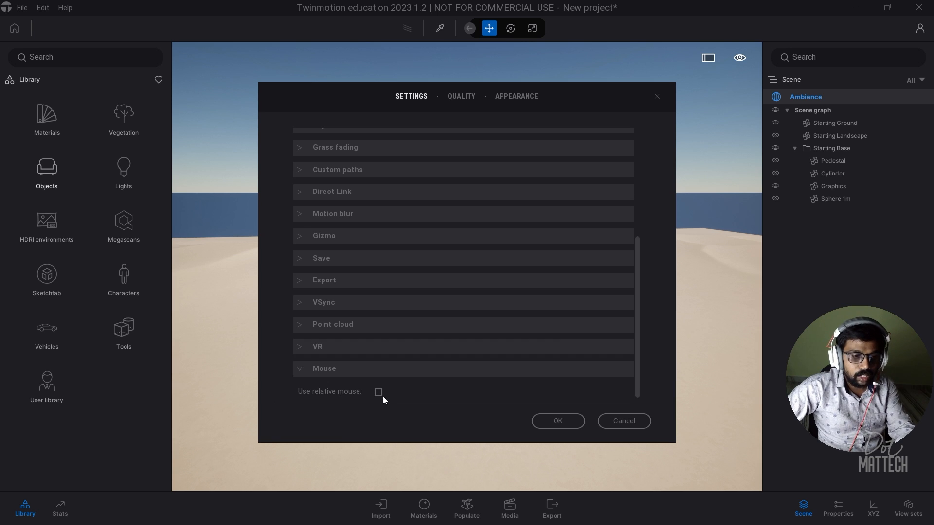
{"action": "left_click", "coordinate": [565, 424]}
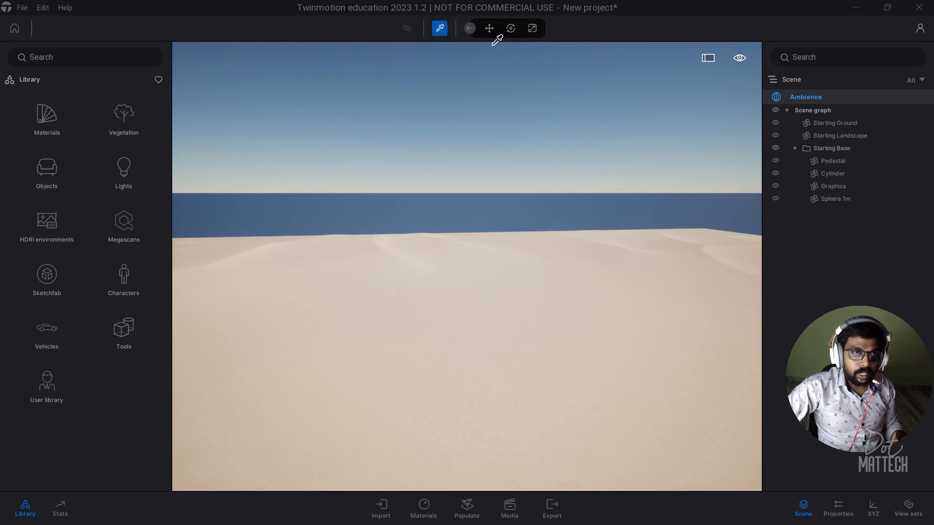
Step: Return to the move tool and open the viewport display options
{"action": "left_click", "coordinate": [532, 30]}
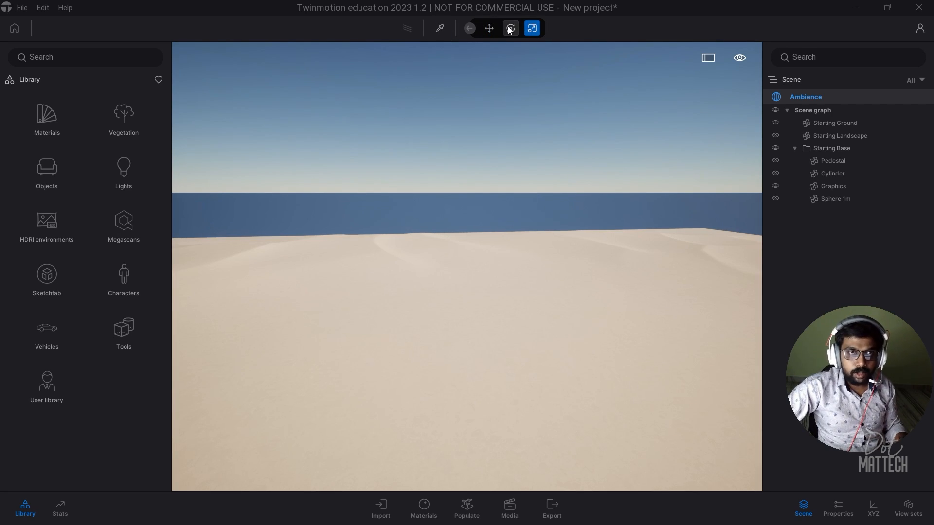
{"action": "left_click", "coordinate": [488, 29]}
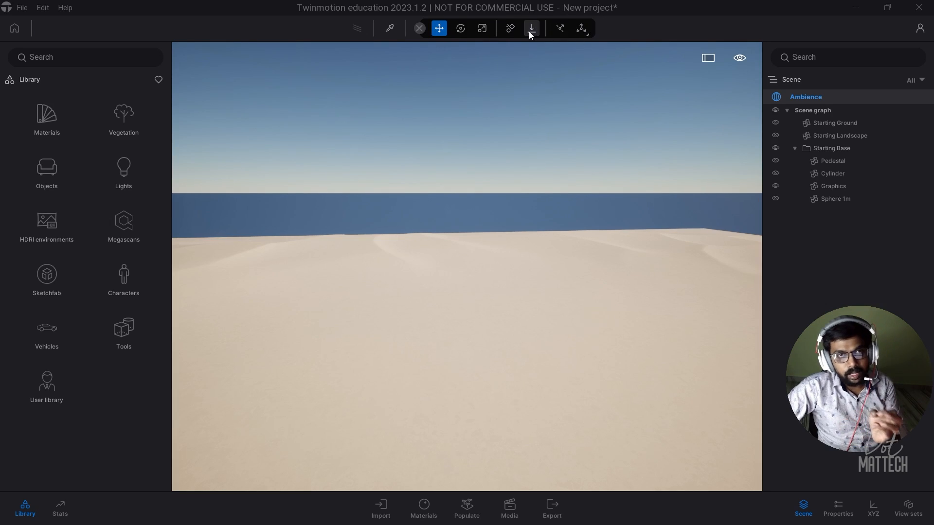
{"action": "left_click", "coordinate": [737, 58]}
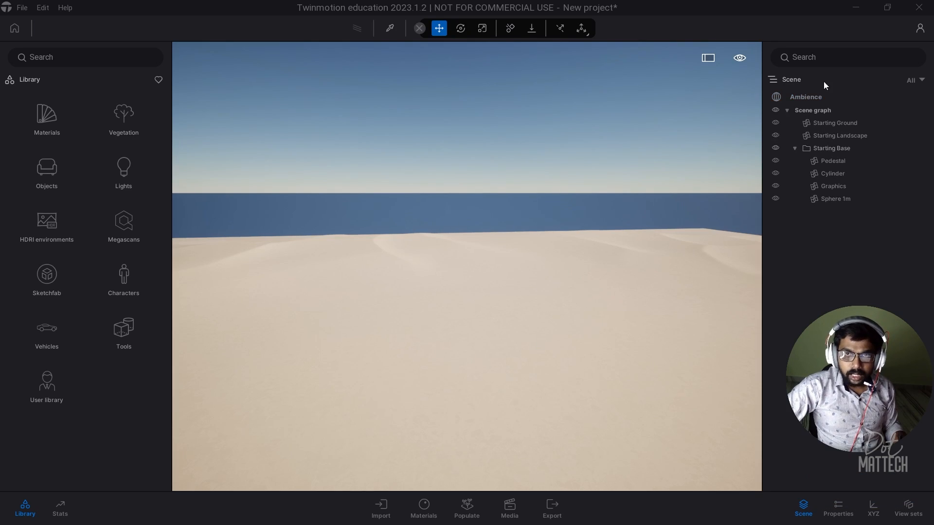
Step: Frame the Cylinder and orbit around the pedestal and sphere to inspect them
{"action": "double_click", "coordinate": [833, 174]}
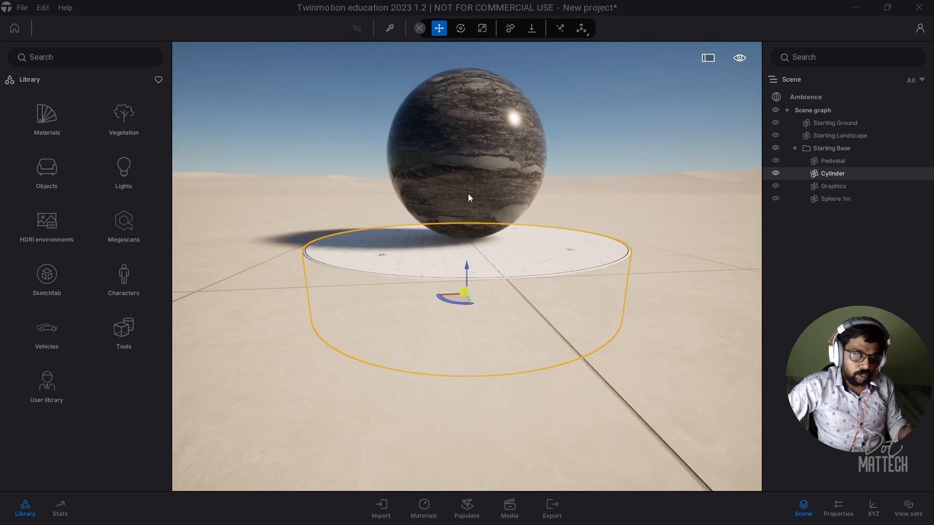
{"action": "scroll", "coordinate": [455, 245], "scroll_direction": "down", "scroll_amount": 5}
{"action": "scroll", "coordinate": [456, 243], "scroll_direction": "up", "scroll_amount": 3}
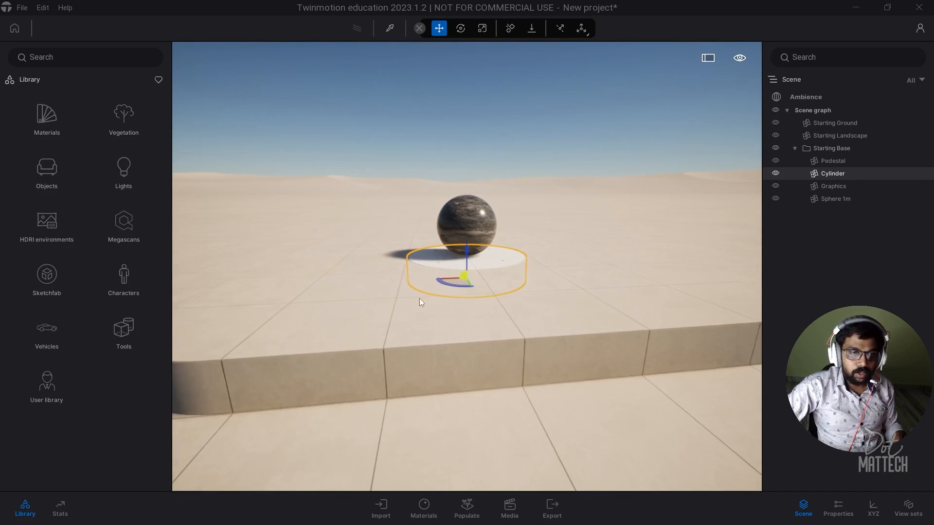
{"action": "middle_click_drag", "start_coordinate": [419, 299], "coordinate": [467, 287], "text": "shift"}
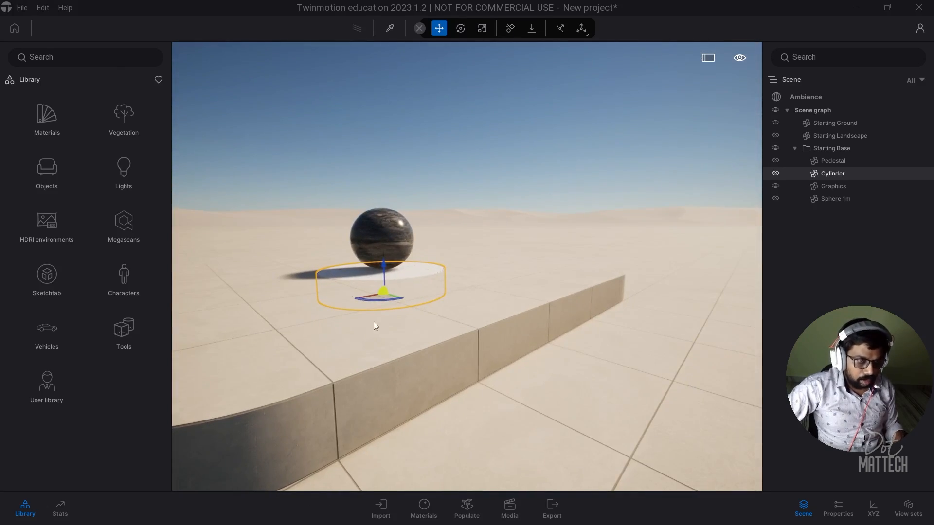
{"action": "middle_click_drag", "start_coordinate": [375, 323], "coordinate": [352, 334], "text": "shift"}
{"action": "right_click_drag", "start_coordinate": [353, 333], "coordinate": [433, 317]}
{"action": "scroll", "coordinate": [450, 303], "scroll_direction": "down", "scroll_amount": 3}
{"action": "scroll", "coordinate": [455, 298], "scroll_direction": "down", "scroll_amount": 3}
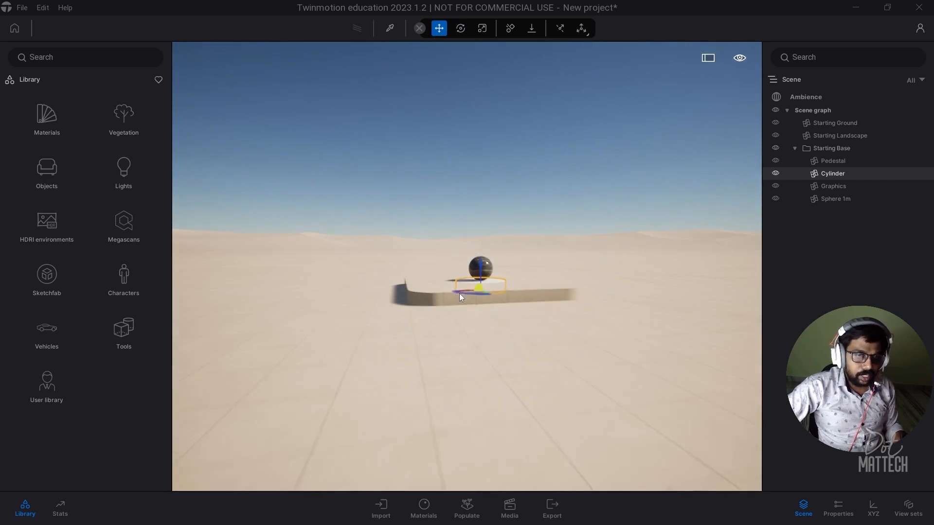
{"action": "scroll", "coordinate": [462, 287], "scroll_direction": "up", "scroll_amount": 3}
{"action": "scroll", "coordinate": [466, 279], "scroll_direction": "down", "scroll_amount": 3}
{"action": "scroll", "coordinate": [469, 277], "scroll_direction": "up", "scroll_amount": 3}
{"action": "scroll", "coordinate": [385, 325], "scroll_direction": "down", "scroll_amount": 2}
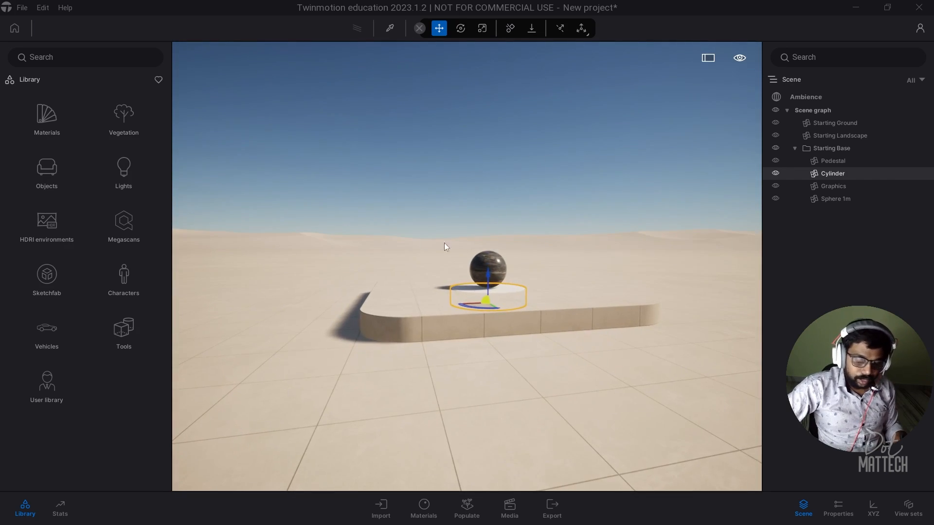
{"action": "right_click_drag", "start_coordinate": [385, 325], "coordinate": [385, 287]}
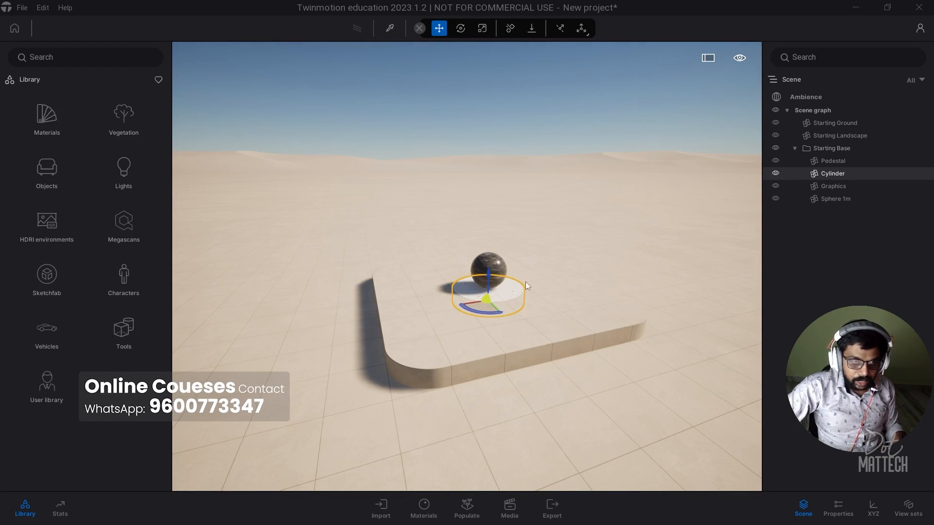
Step: Delete the Pedestal, Cylinder and Graphics group from the Scene list
{"action": "left_click", "coordinate": [495, 309]}
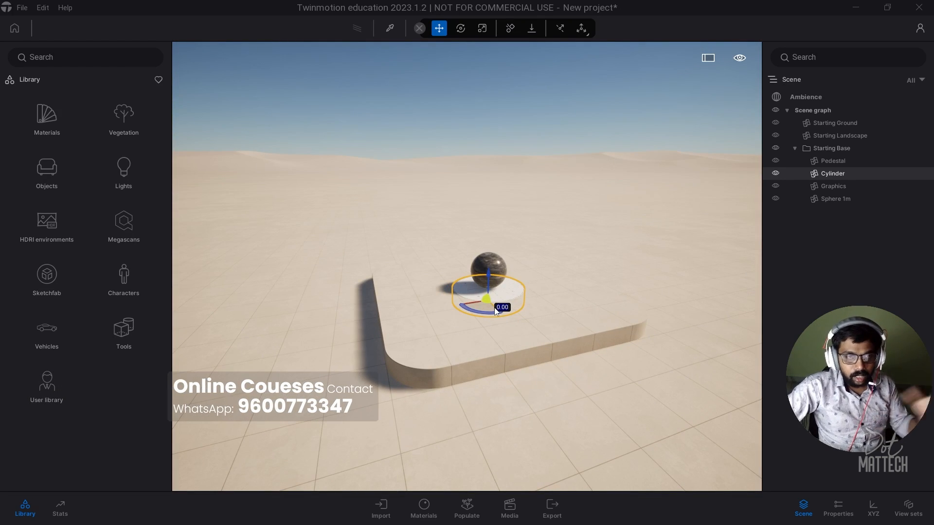
{"action": "key", "text": "Escape"}
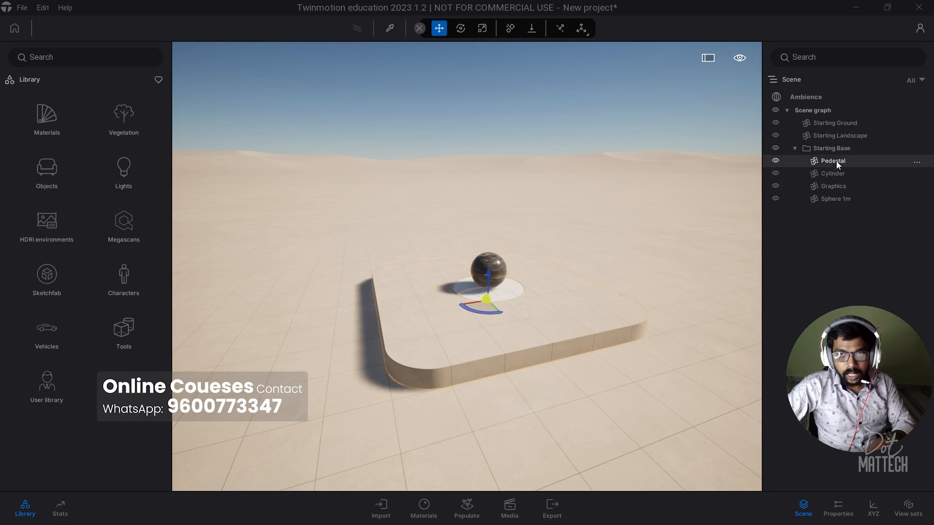
{"action": "left_click", "coordinate": [836, 161]}
{"action": "key", "text": "Delete"}
{"action": "left_click", "coordinate": [833, 161]}
{"action": "key", "text": "Delete"}
{"action": "left_click", "coordinate": [832, 160]}
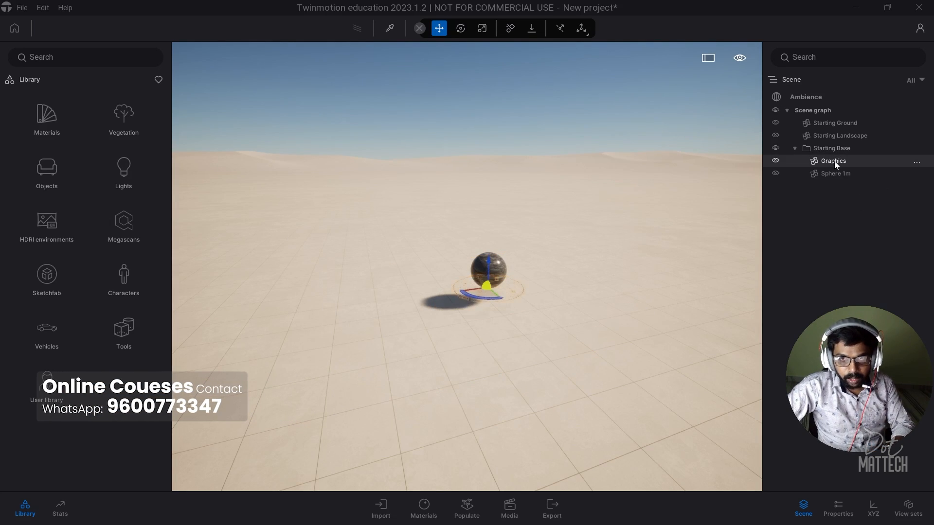
{"action": "key", "text": "Delete"}
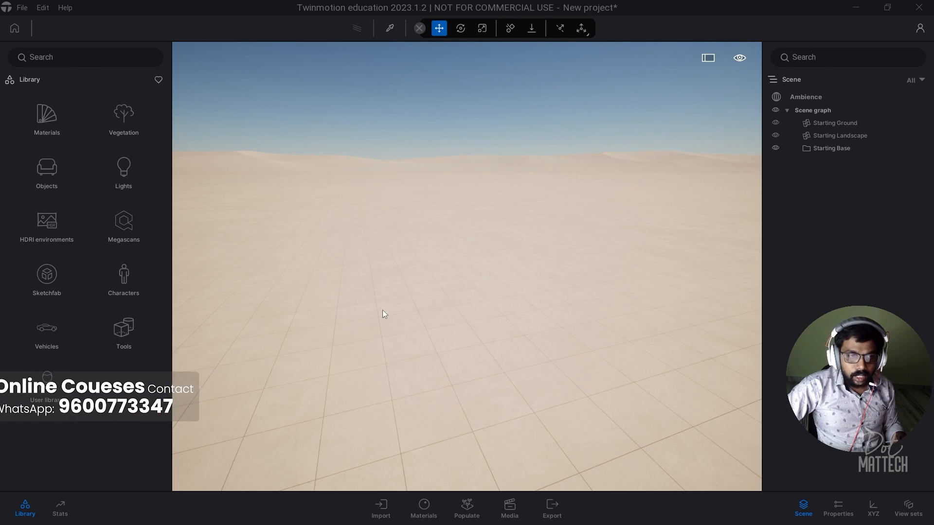
{"action": "right_click_drag", "start_coordinate": [504, 313], "coordinate": [389, 290]}
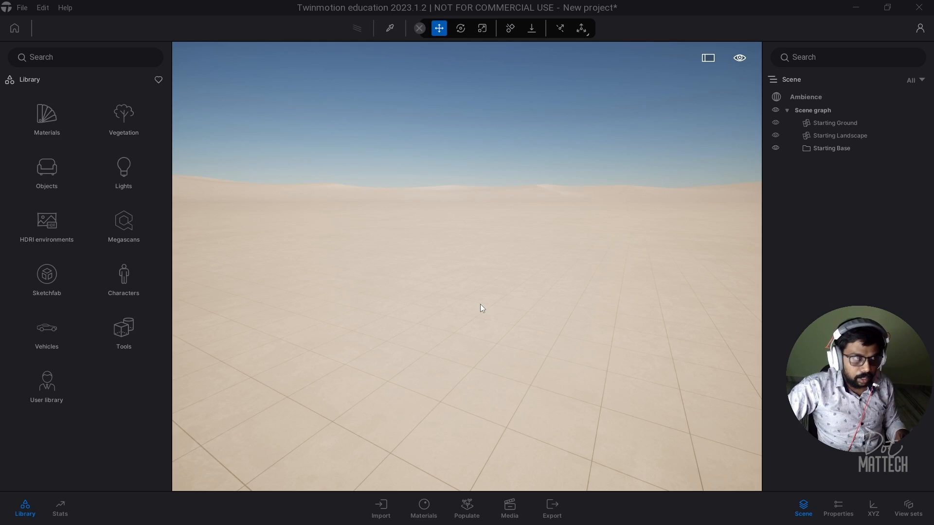
Step: Start a new Direct Link import in Twinmotion, then return to 3ds Max
{"action": "left_click", "coordinate": [380, 510]}
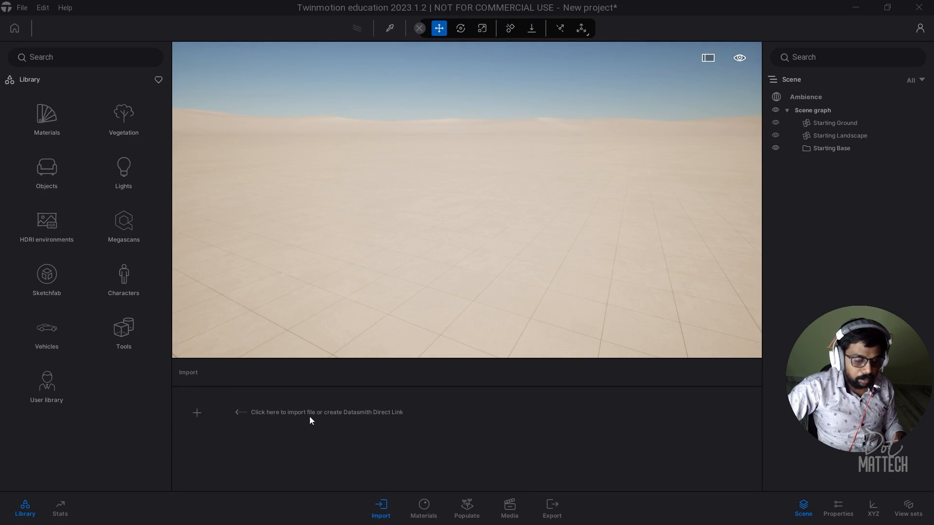
{"action": "left_click", "coordinate": [198, 412]}
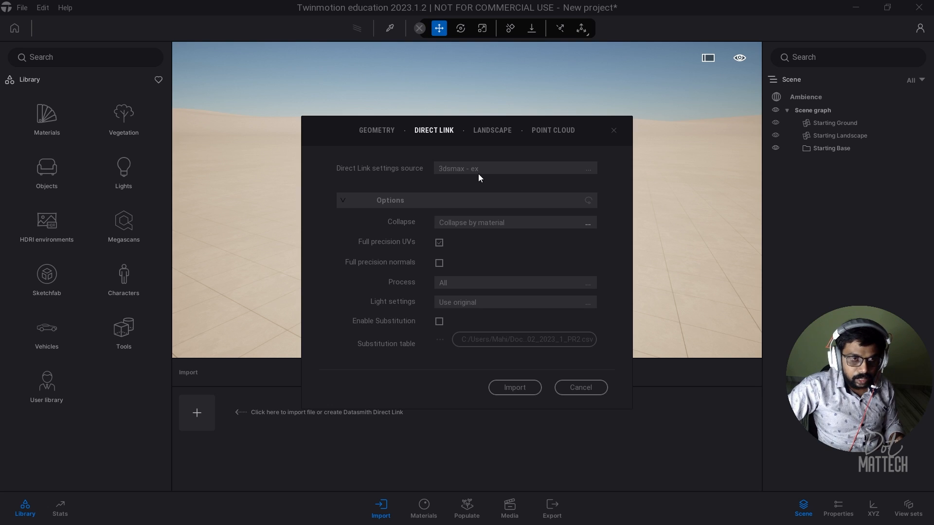
{"action": "key", "text": "alt+Tab"}
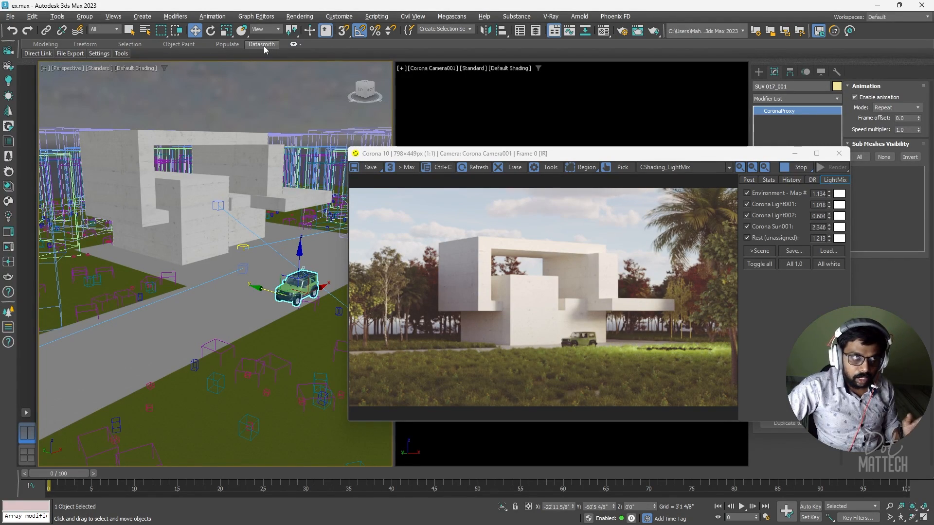
Step: Enable Toggle Auto Sync on the Datasmith ribbon tab
{"action": "left_click", "coordinate": [293, 44]}
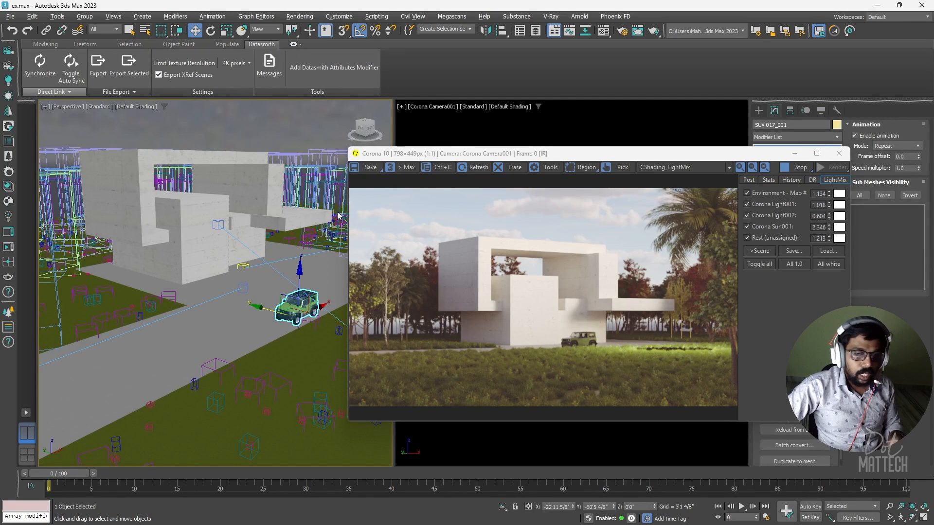
{"action": "left_click", "coordinate": [72, 73]}
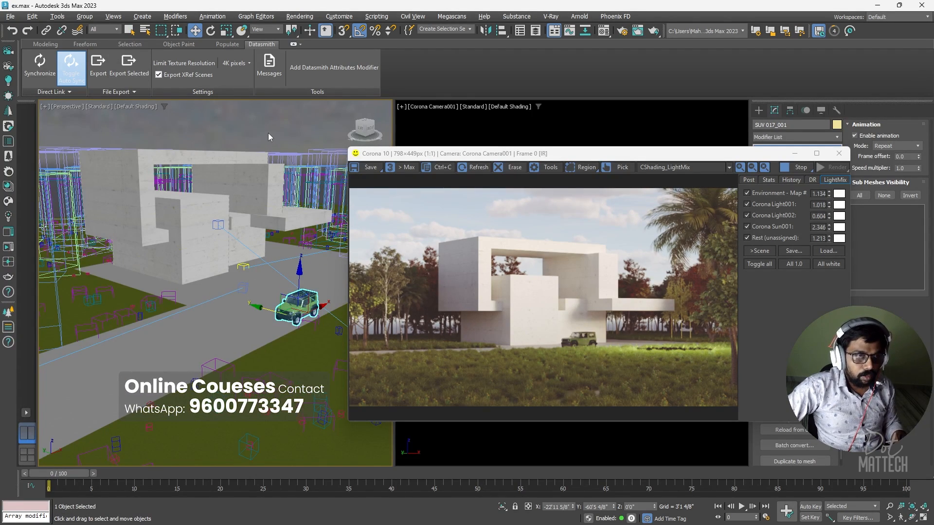
Step: Deselect the green SUV and save the Datasmith export as exTwinmotion1
{"action": "left_click", "coordinate": [267, 133]}
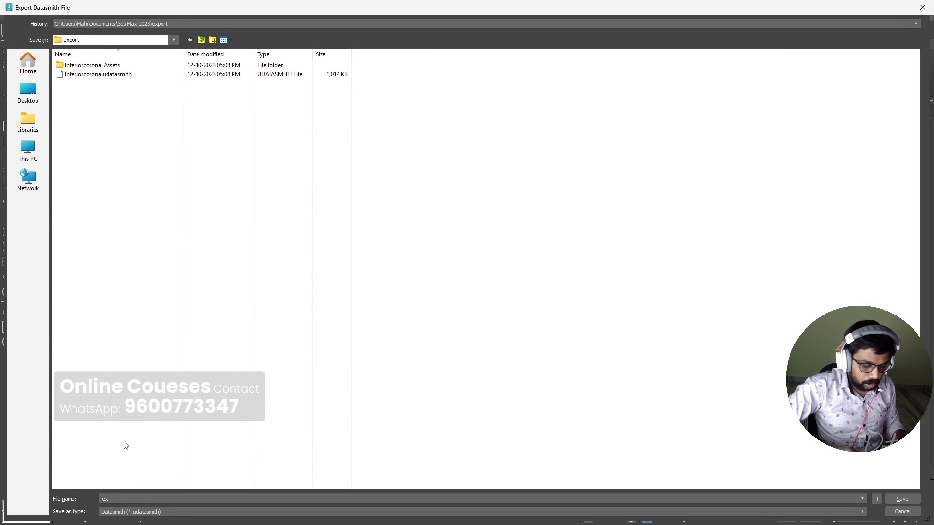
{"action": "type", "text": "exTwin"}
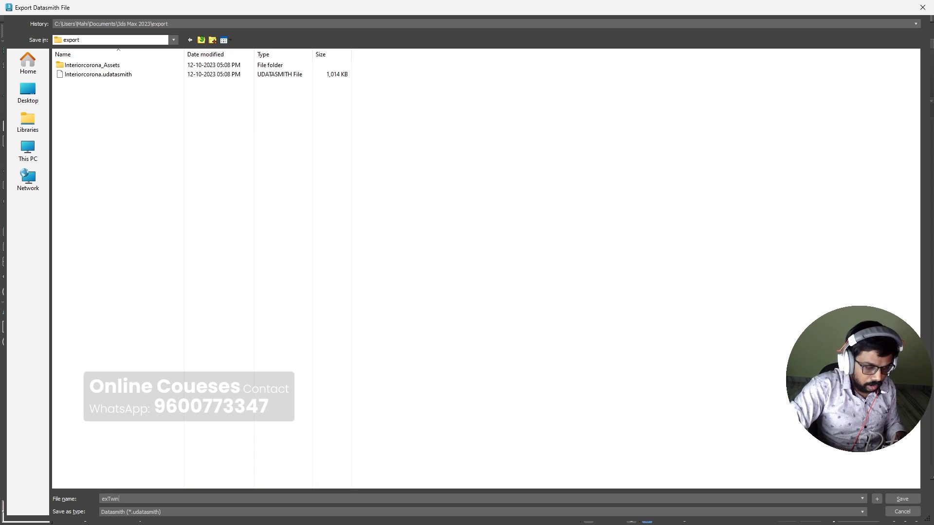
{"action": "type", "text": "motion1"}
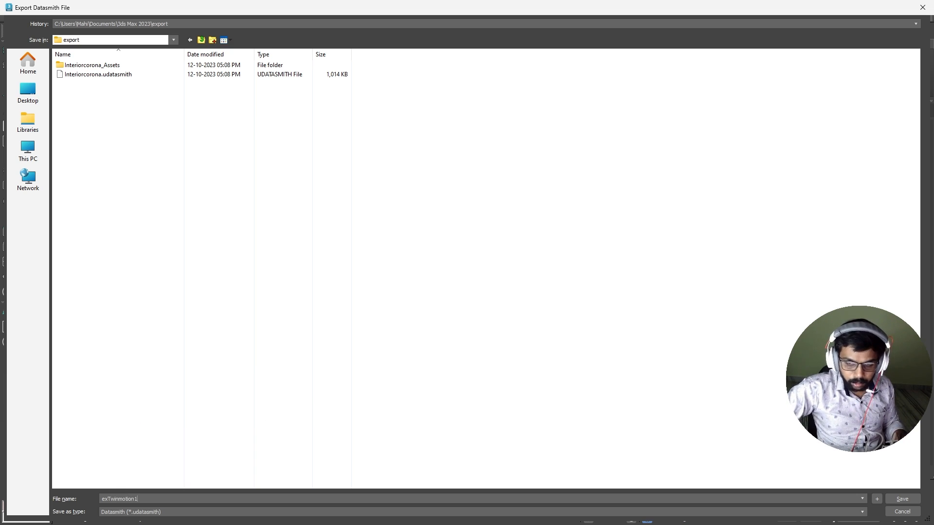
{"action": "left_click", "coordinate": [901, 499]}
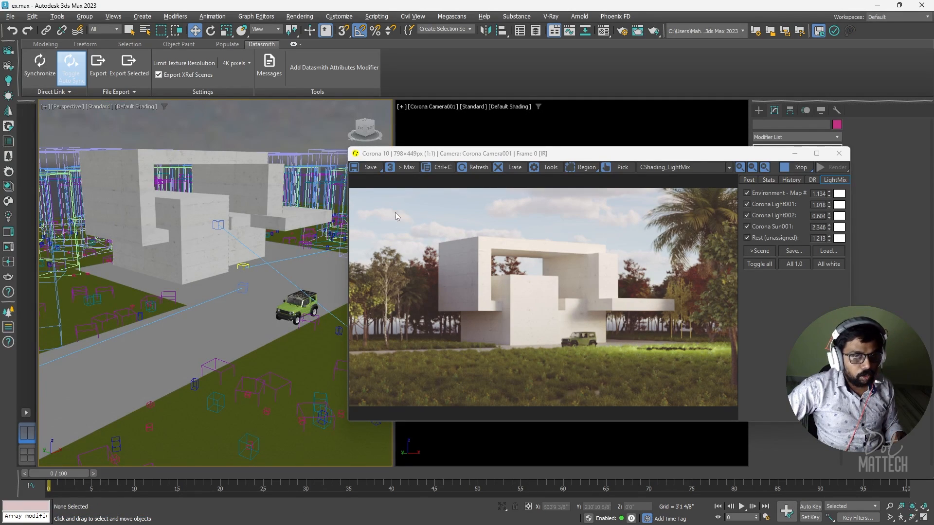
Step: Import the '3dsmax - ex' Direct Link source, bringing in the house with its Corona lights and materials
{"action": "key", "text": "alt+Tab"}
{"action": "left_click", "coordinate": [422, 223]}
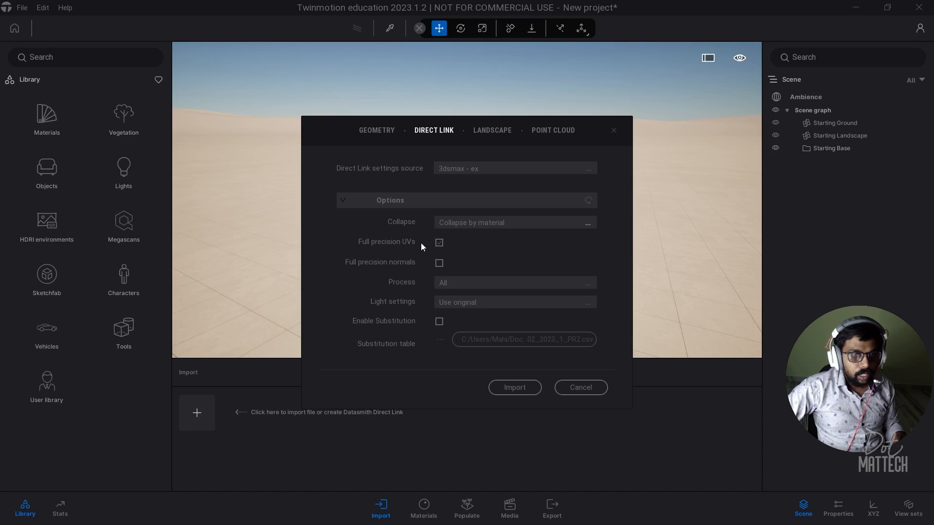
{"action": "left_click", "coordinate": [587, 390]}
{"action": "left_click", "coordinate": [195, 416]}
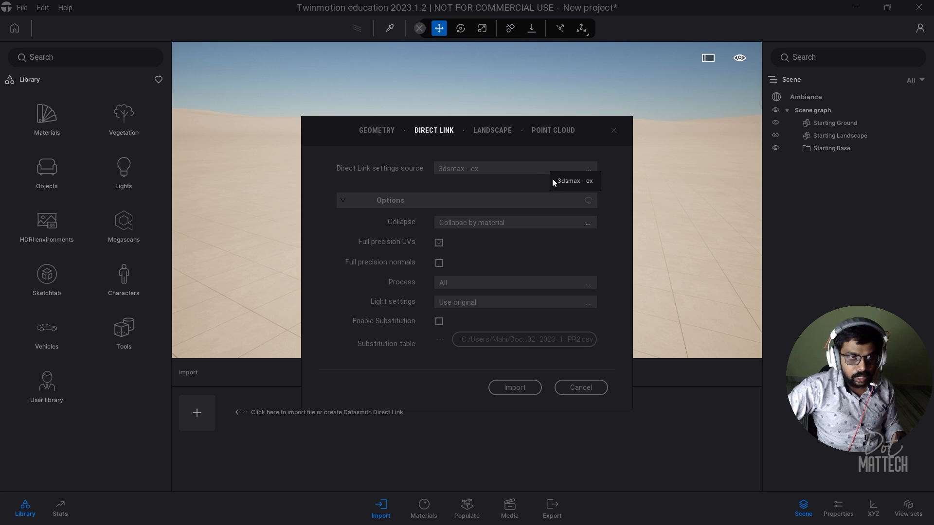
{"action": "key", "text": "alt+Tab"}
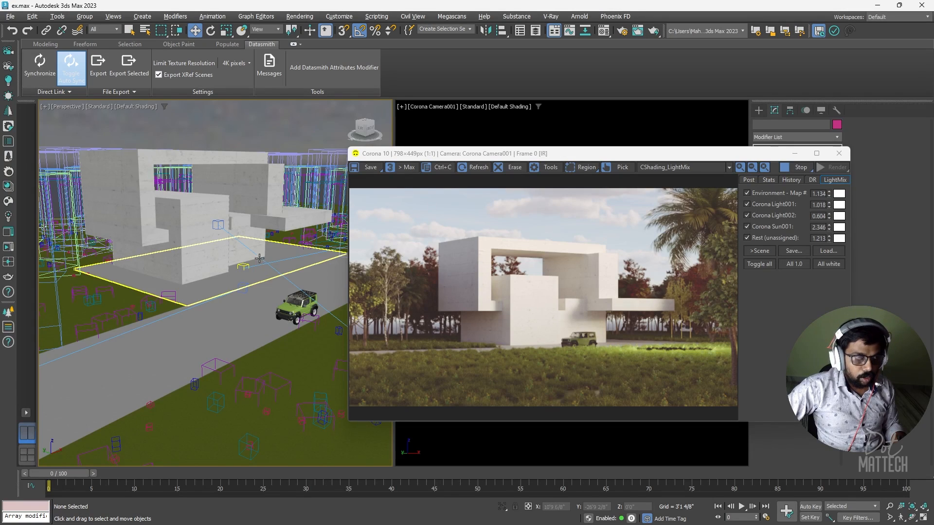
{"action": "key", "text": "alt+Tab"}
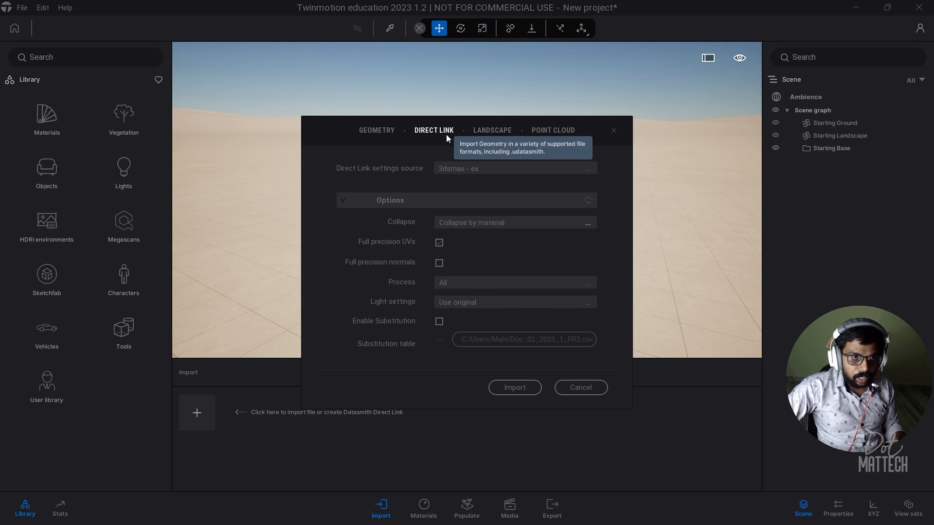
{"action": "left_click", "coordinate": [515, 389]}
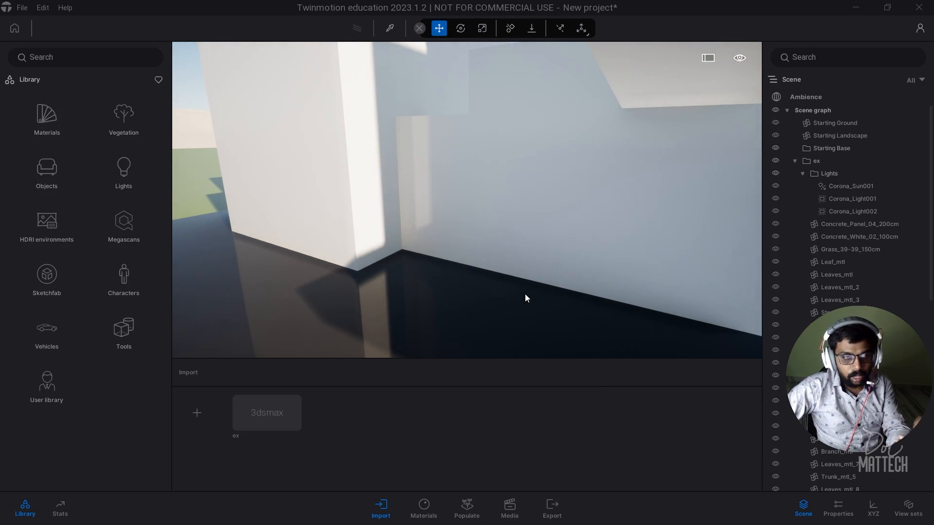
{"action": "scroll", "coordinate": [422, 273], "scroll_direction": "down", "scroll_amount": 5}
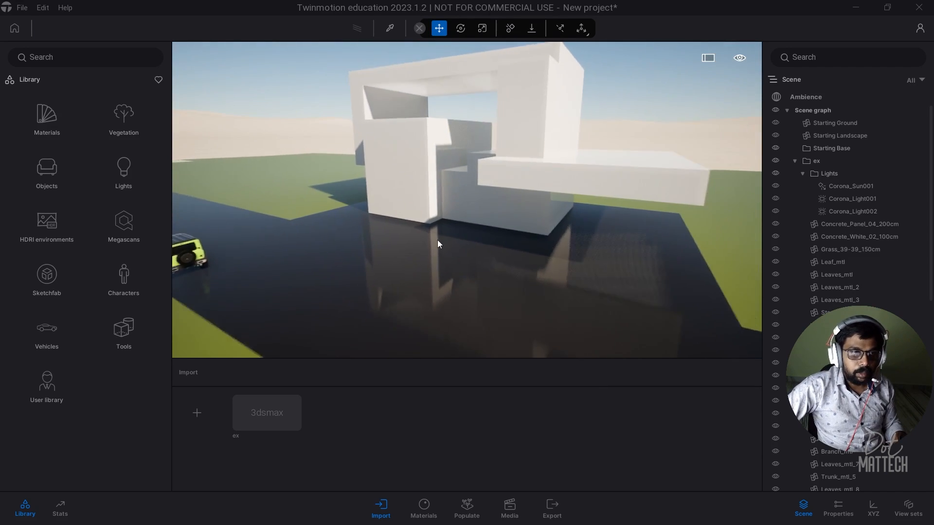
{"action": "middle_click_drag", "start_coordinate": [437, 240], "coordinate": [491, 186], "text": "shift"}
{"action": "scroll", "coordinate": [491, 185], "scroll_direction": "up", "scroll_amount": 3}
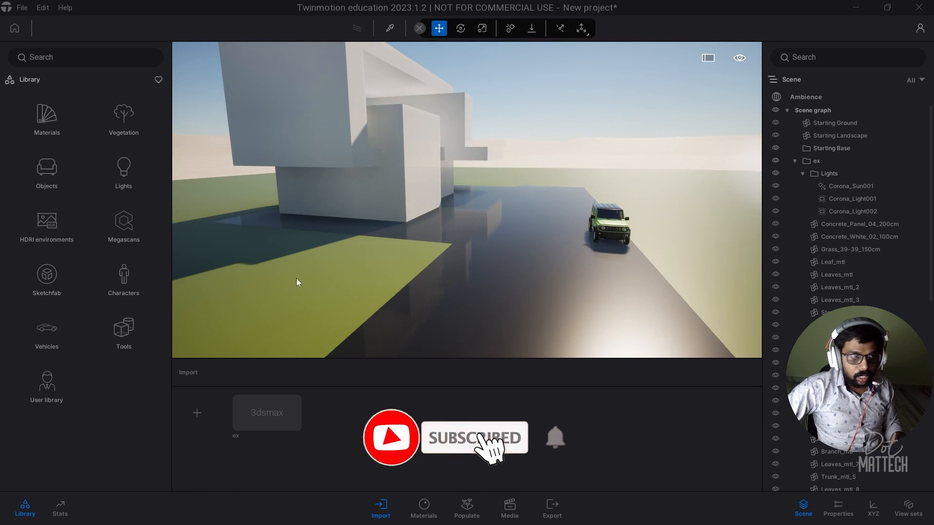
{"action": "scroll", "coordinate": [356, 276], "scroll_direction": "down", "scroll_amount": 1}
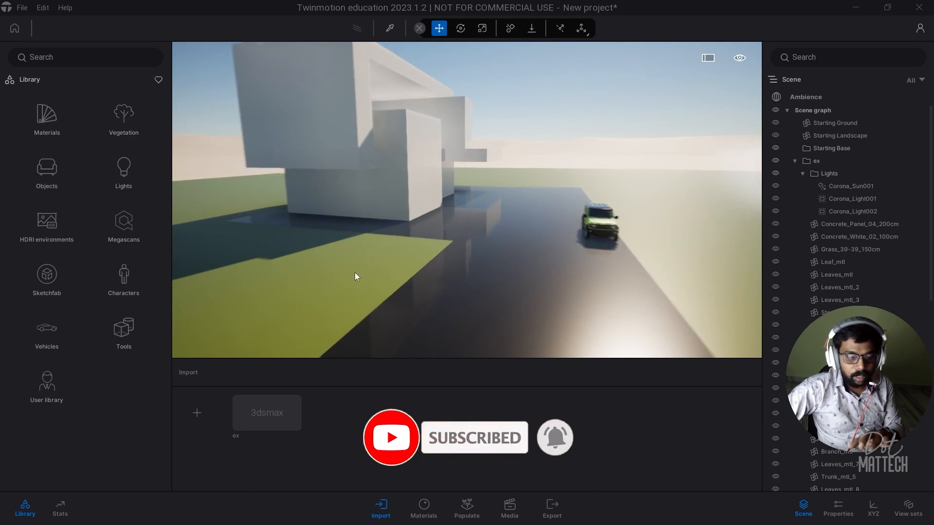
{"action": "scroll", "coordinate": [355, 271], "scroll_direction": "down", "scroll_amount": 2}
{"action": "key", "text": "alt+Tab"}
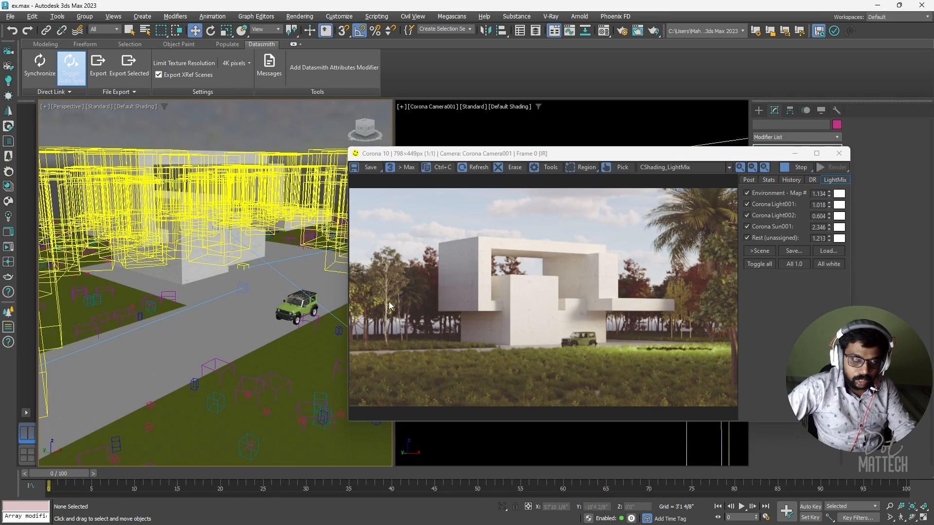
{"action": "key", "text": "alt+Tab"}
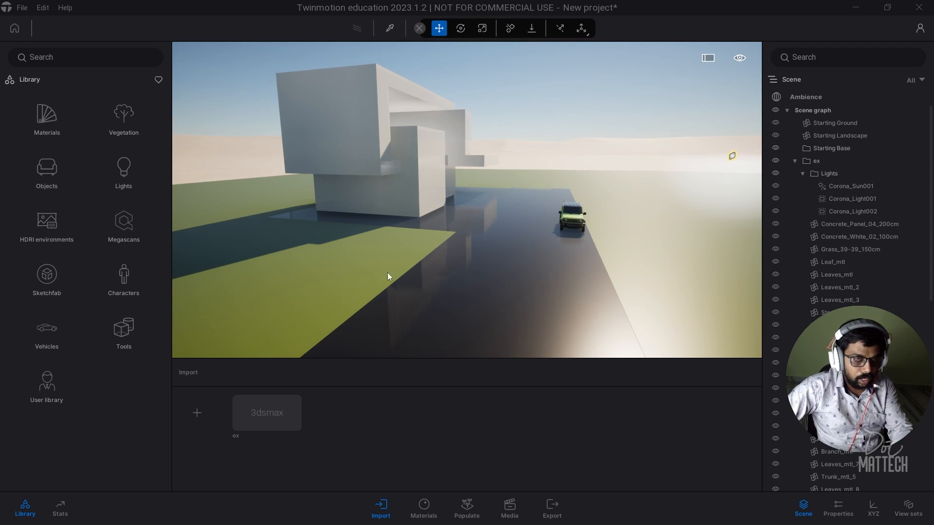
{"action": "right_click_drag", "start_coordinate": [340, 248], "coordinate": [478, 293]}
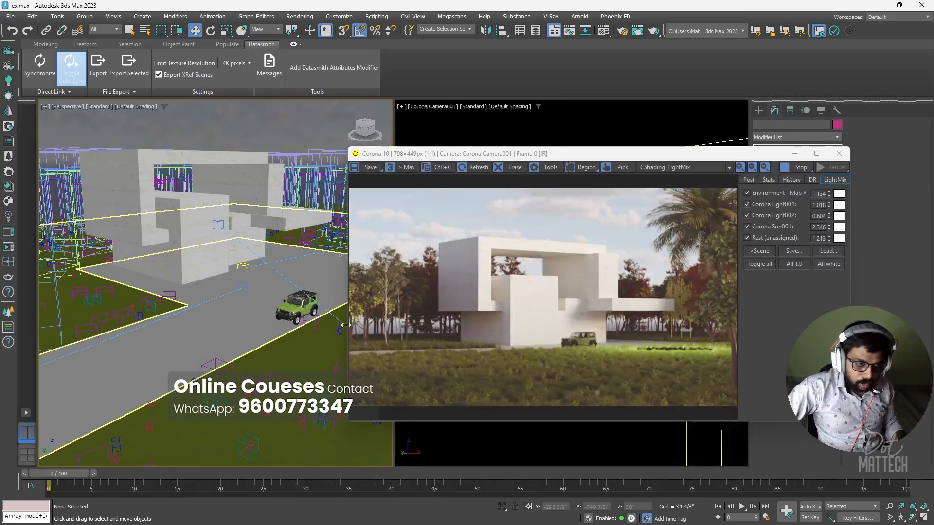
{"action": "middle_click_drag", "start_coordinate": [345, 325], "coordinate": [295, 321]}
{"action": "key", "text": "alt+Tab"}
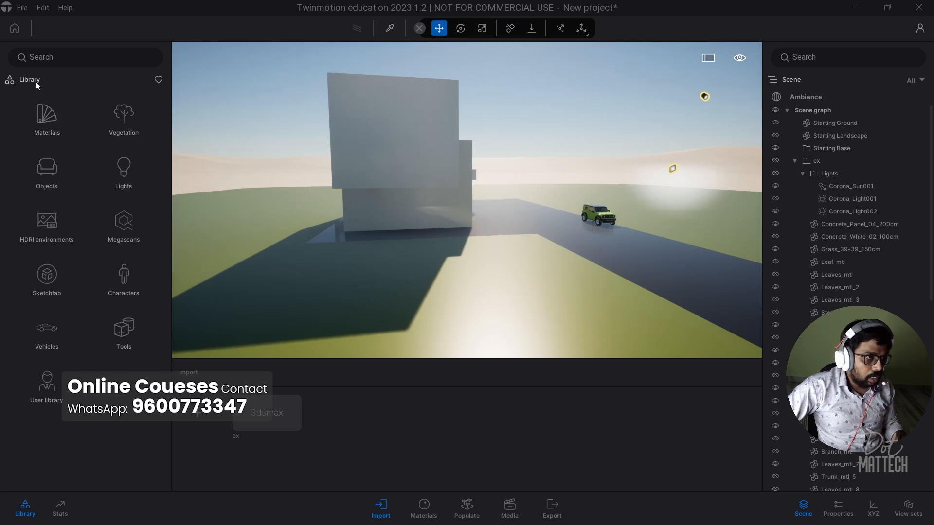
{"action": "right_click_drag", "start_coordinate": [403, 252], "coordinate": [349, 262]}
Step: Load Wild Grass 01 from Grass and flowers into the foliage paint brush and enlarge its diameter
{"action": "left_click", "coordinate": [354, 259]}
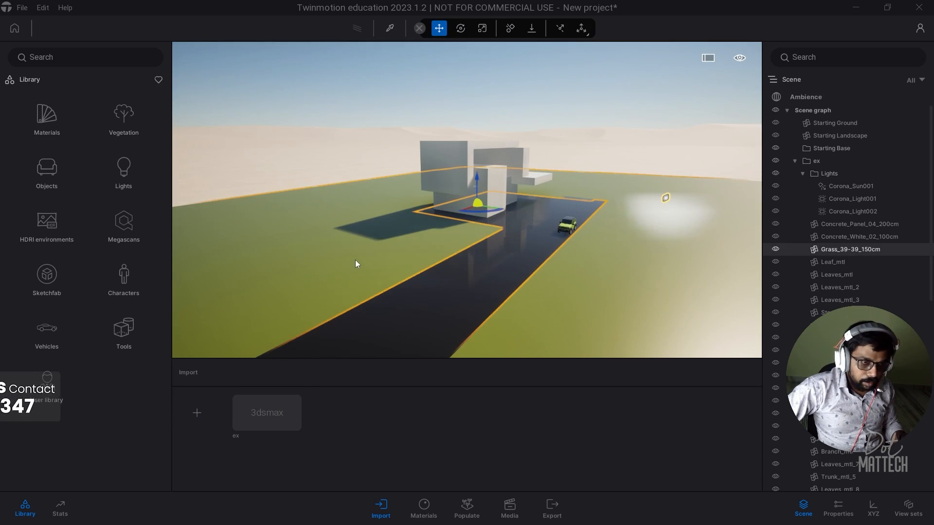
{"action": "left_click", "coordinate": [122, 122]}
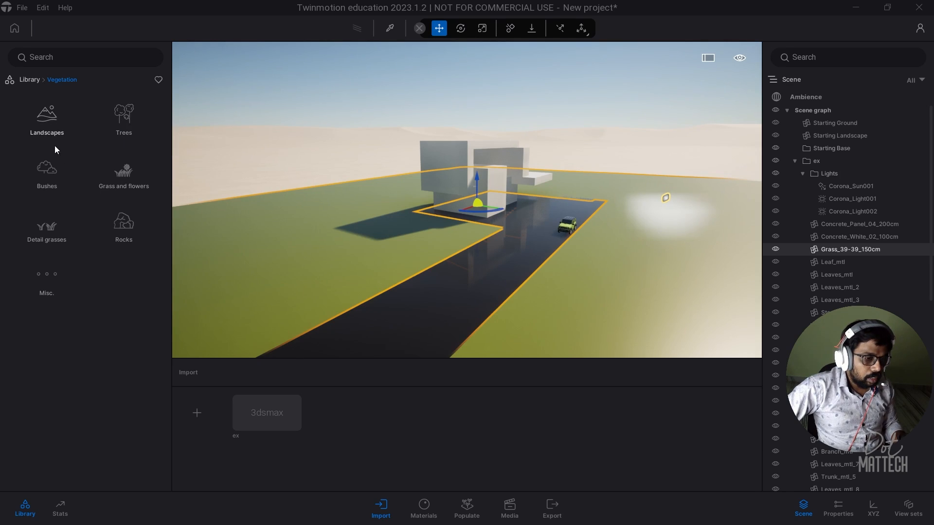
{"action": "left_click", "coordinate": [470, 505]}
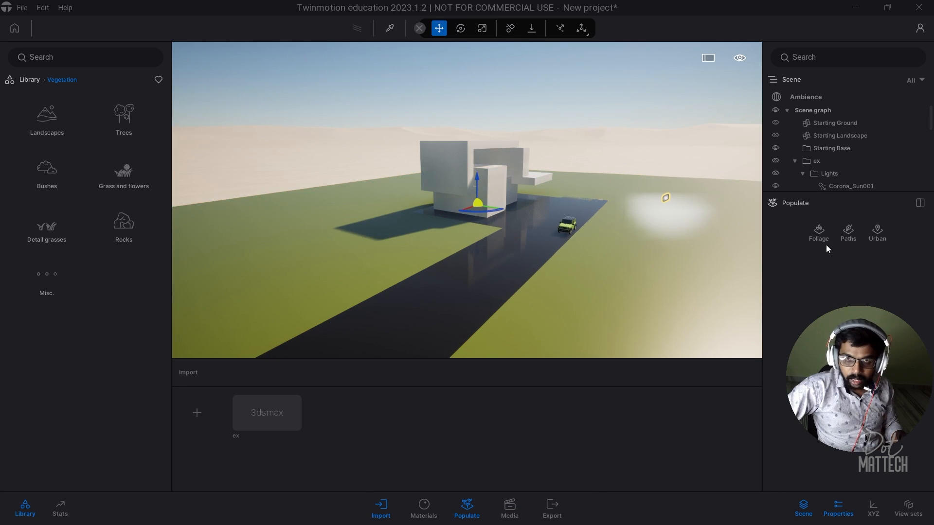
{"action": "left_click", "coordinate": [825, 233]}
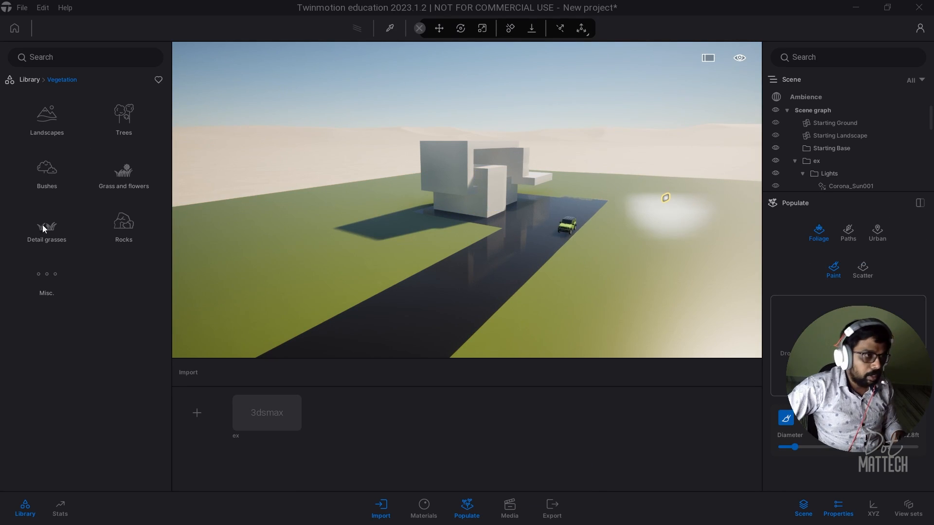
{"action": "left_click", "coordinate": [125, 184]}
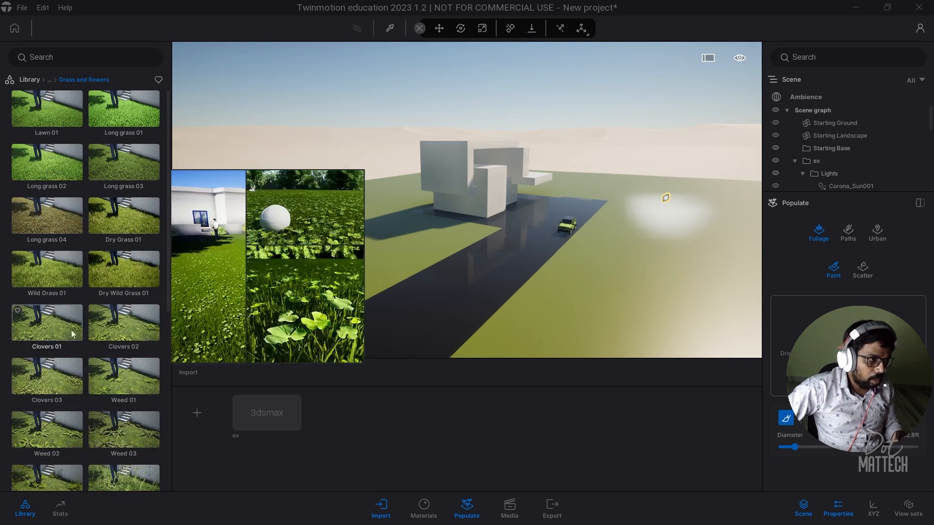
{"action": "mouse_move", "coordinate": [46, 265]}
{"action": "left_mouse_down"}
{"action": "mouse_move", "coordinate": [423, 301]}
{"action": "mouse_move", "coordinate": [799, 319]}
{"action": "left_mouse_up"}
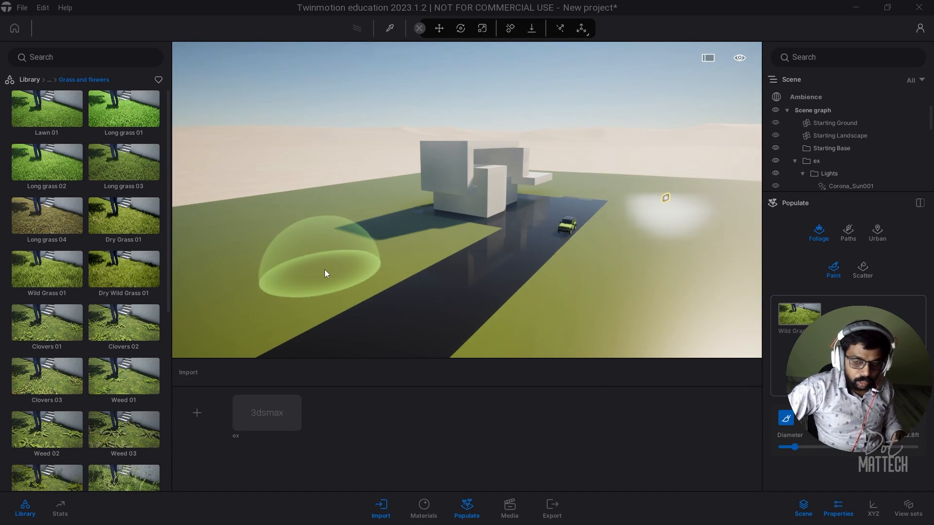
{"action": "left_click_drag", "start_coordinate": [794, 446], "coordinate": [810, 448]}
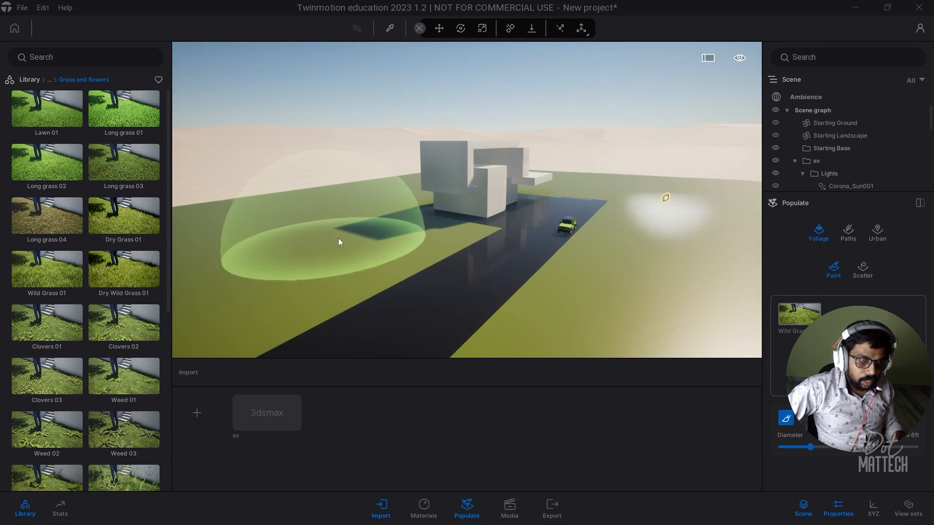
Step: Paint wild grass on the ground left of the building and frame the jeep and house
{"action": "left_click_drag", "start_coordinate": [337, 238], "coordinate": [225, 280]}
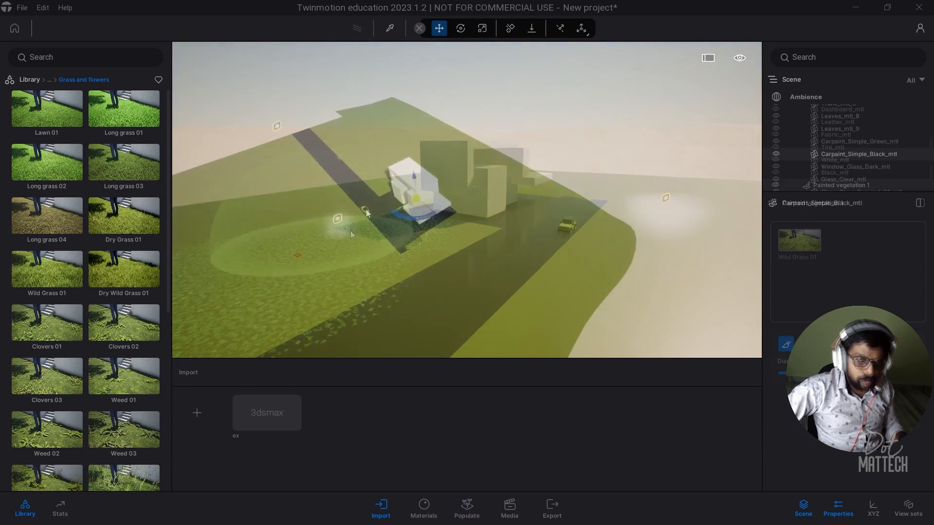
{"action": "left_click", "coordinate": [367, 214]}
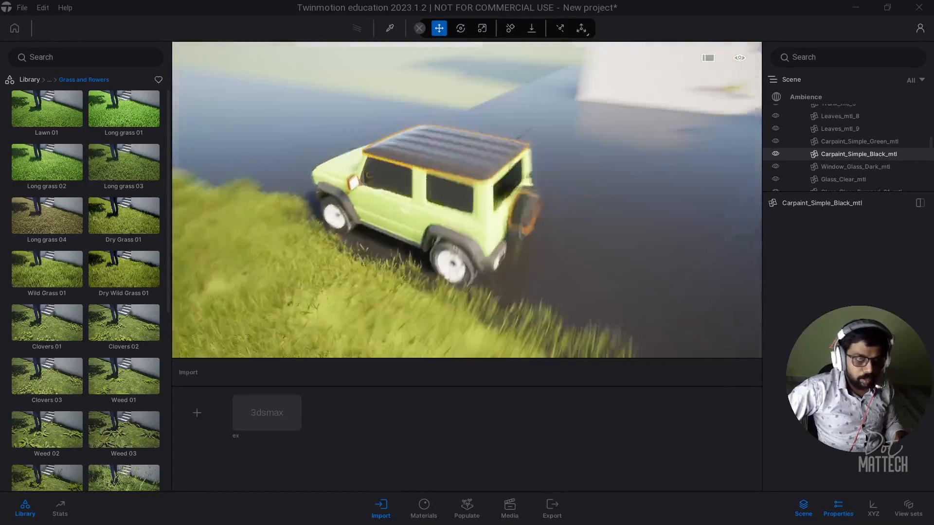
{"action": "scroll", "coordinate": [355, 264], "scroll_direction": "down", "scroll_amount": 5}
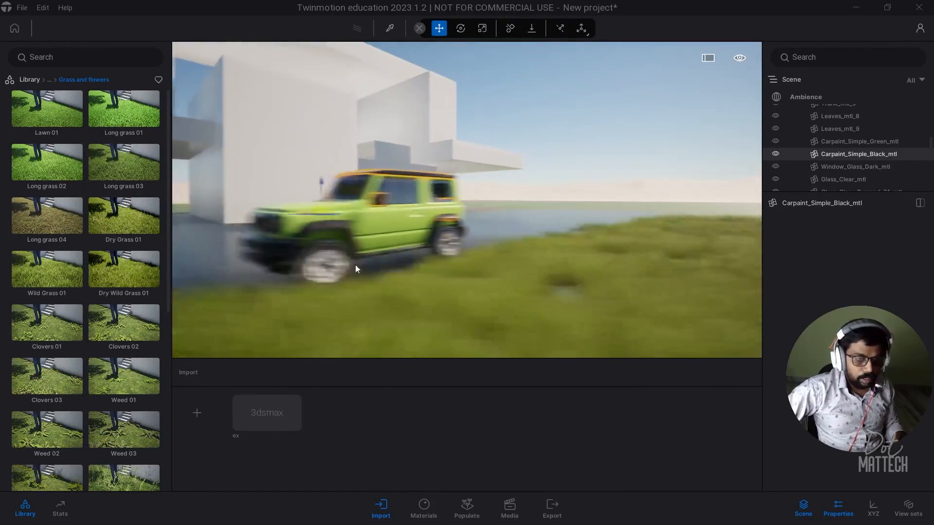
{"action": "scroll", "coordinate": [516, 244], "scroll_direction": "down", "scroll_amount": 5}
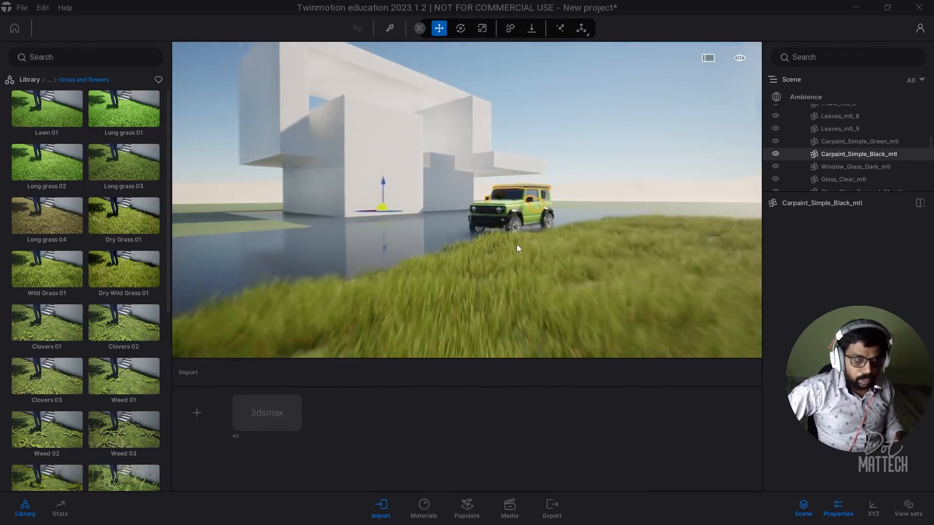
{"action": "right_click_drag", "start_coordinate": [583, 284], "coordinate": [619, 285]}
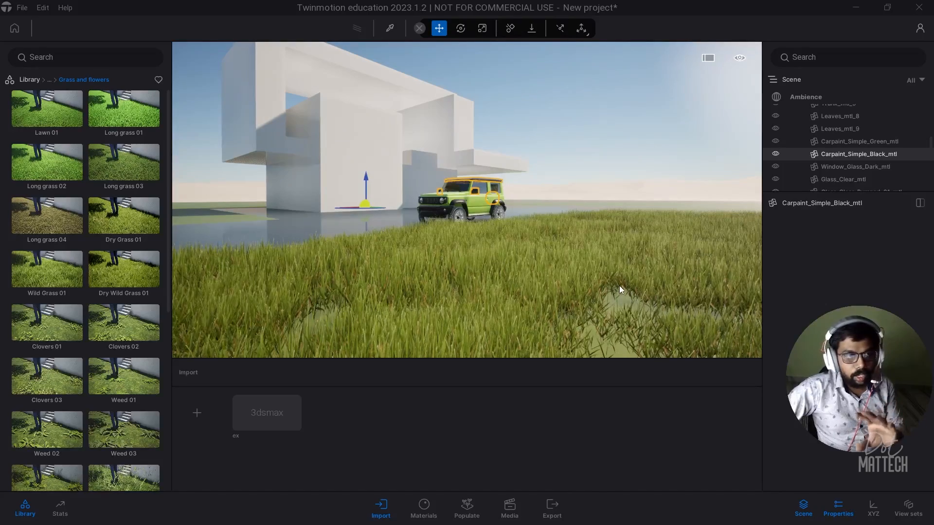
Step: Place three Norway Spruces from the Trees library on the left and far lawns
{"action": "left_click", "coordinate": [48, 79]}
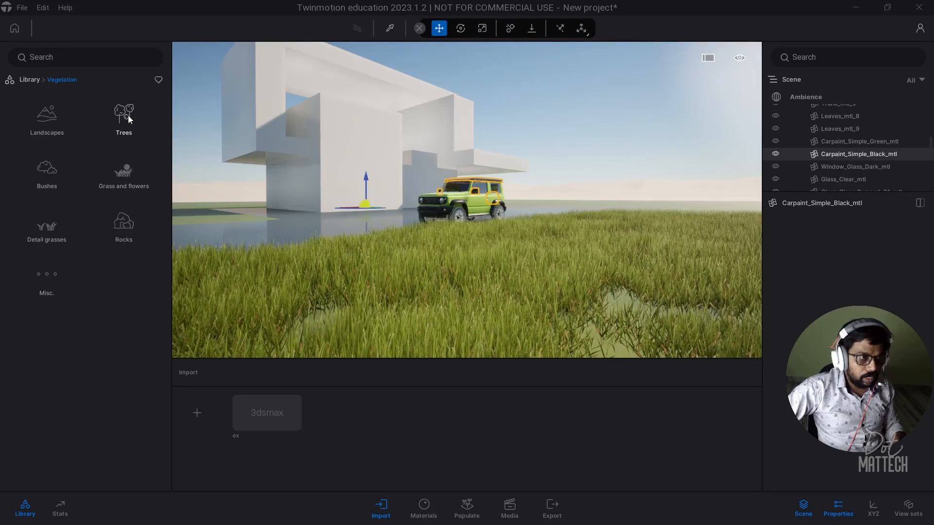
{"action": "left_click", "coordinate": [127, 115]}
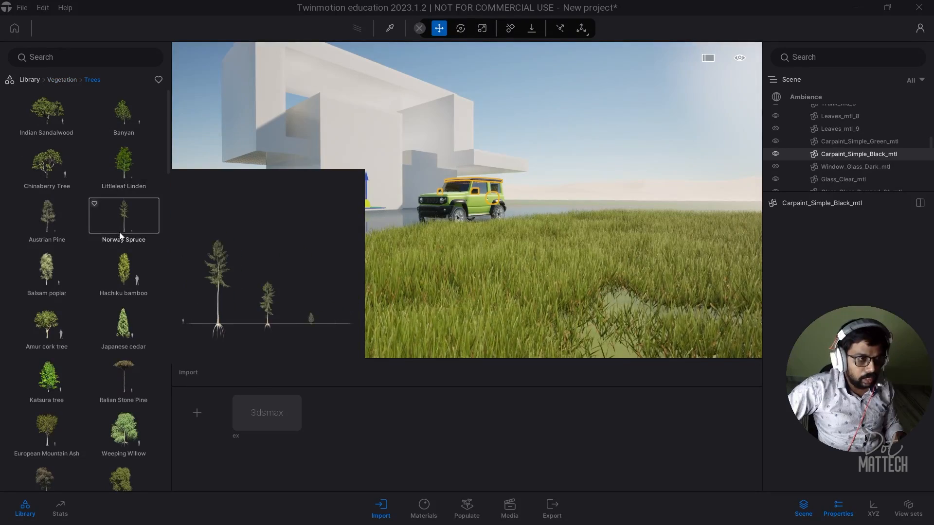
{"action": "left_click_drag", "start_coordinate": [124, 219], "coordinate": [199, 220]}
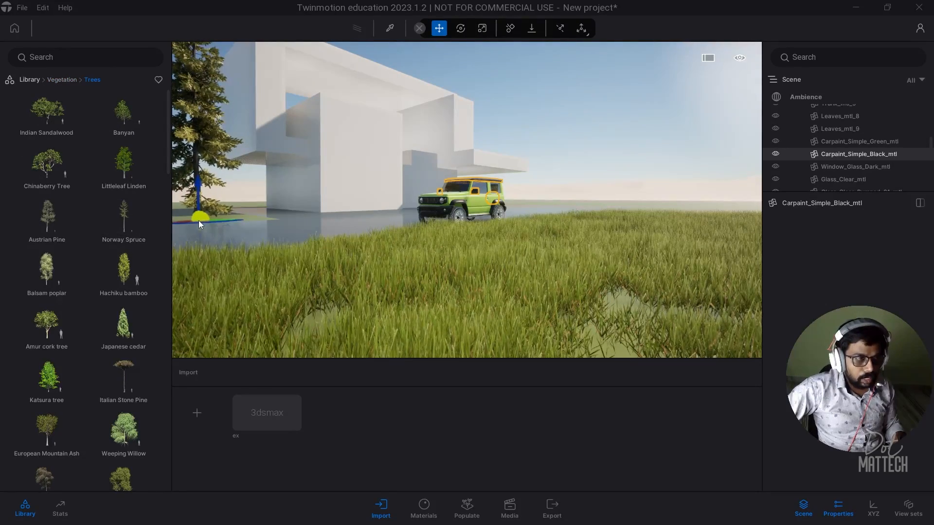
{"action": "left_click_drag", "start_coordinate": [110, 228], "coordinate": [536, 206]}
{"action": "left_click_drag", "start_coordinate": [535, 206], "coordinate": [590, 202], "text": "alt"}
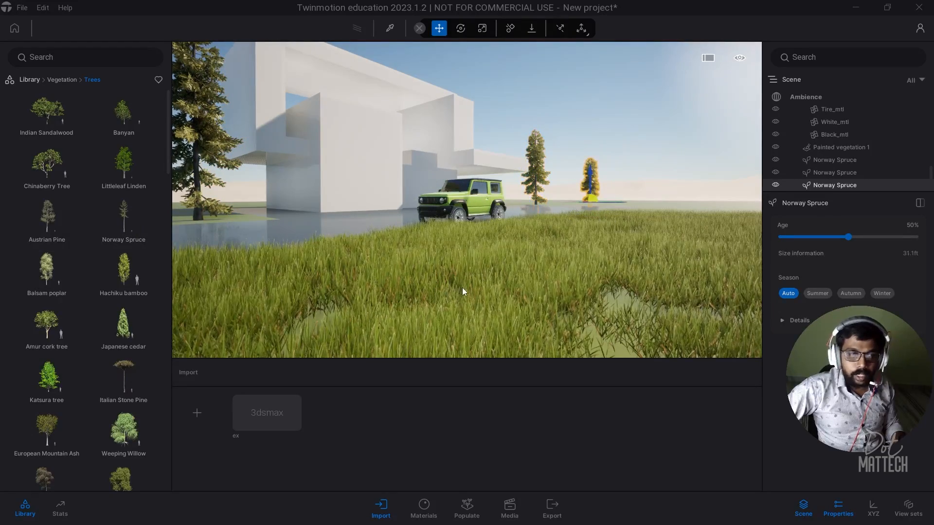
{"action": "right_click_drag", "start_coordinate": [462, 288], "coordinate": [506, 183]}
{"action": "scroll", "coordinate": [506, 183], "scroll_direction": "down", "scroll_amount": 5}
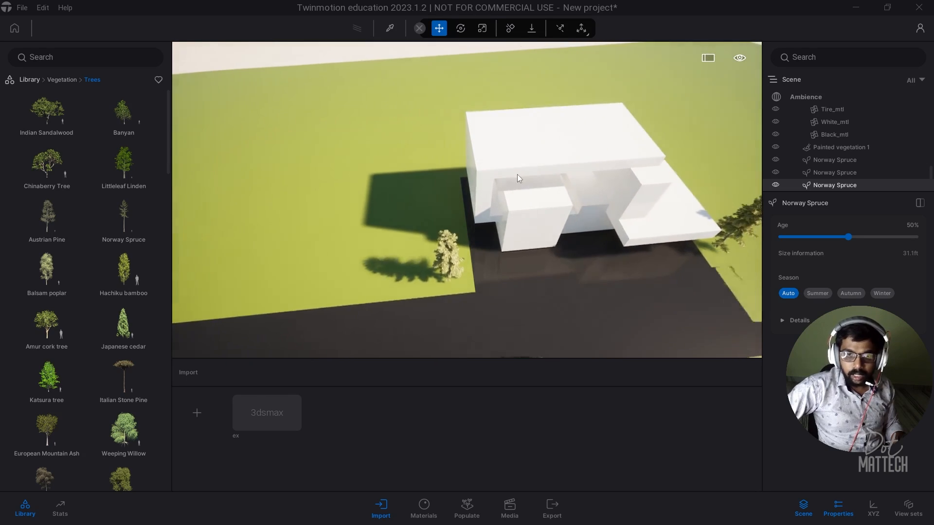
Step: Load Austrian Pine, Norway Spruce, Italian Stone Pine and other species into the foliage tree brush
{"action": "left_click", "coordinate": [467, 508]}
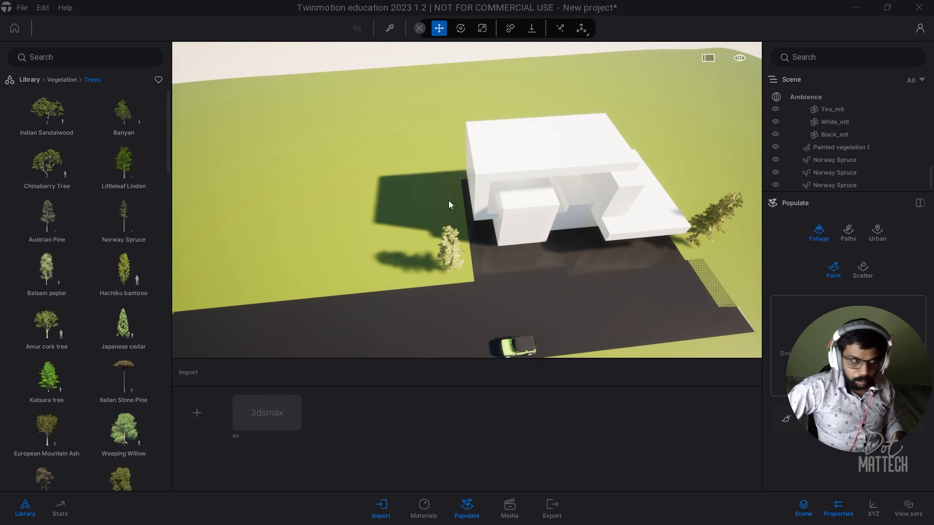
{"action": "left_click", "coordinate": [54, 216]}
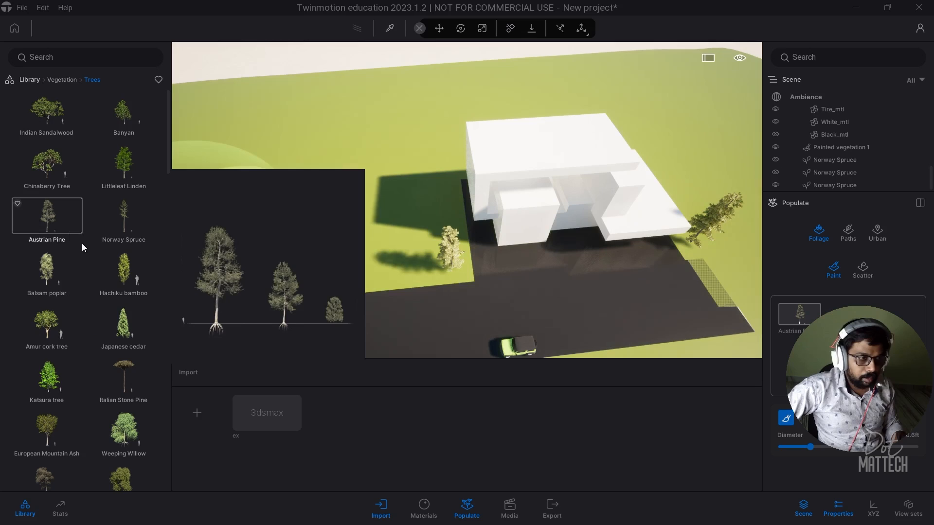
{"action": "left_click_drag", "start_coordinate": [124, 218], "coordinate": [843, 315]}
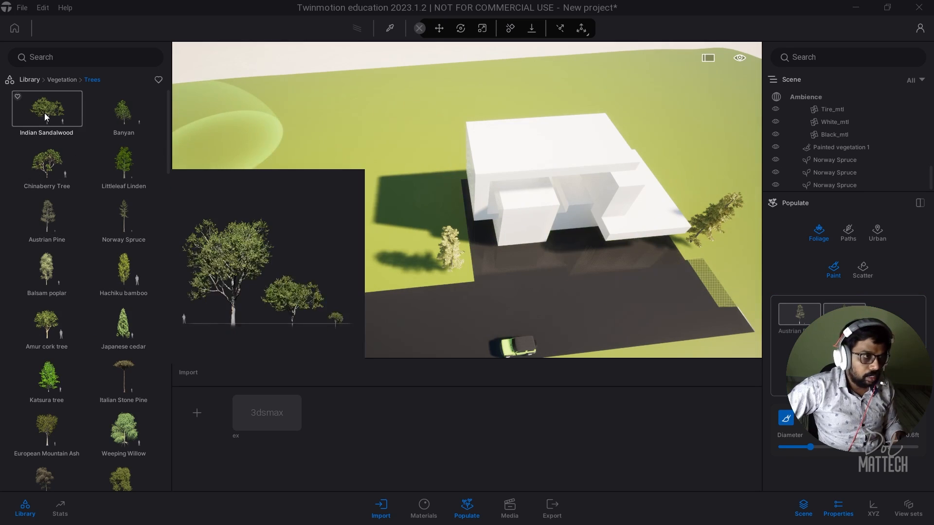
{"action": "left_click_drag", "start_coordinate": [46, 116], "coordinate": [889, 316]}
{"action": "scroll", "coordinate": [126, 316], "scroll_direction": "down", "scroll_amount": 1}
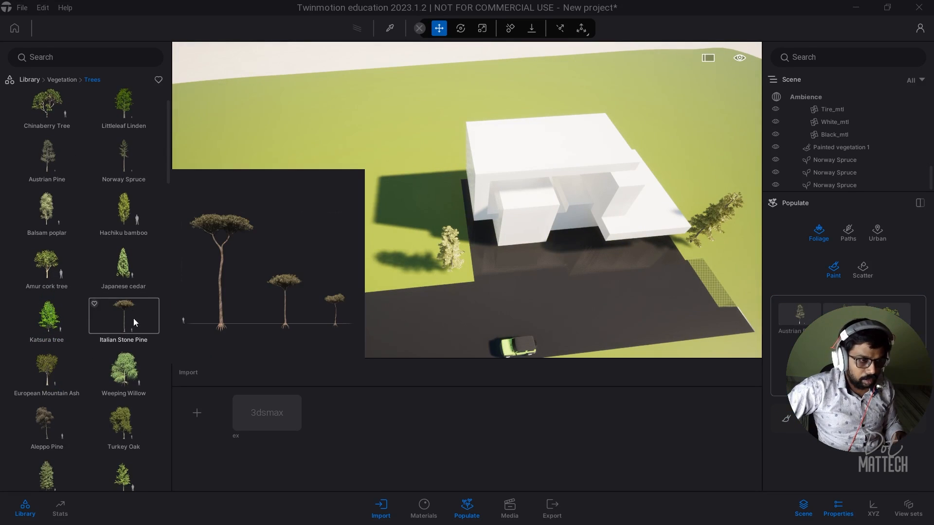
{"action": "mouse_move", "coordinate": [134, 318]}
{"action": "left_mouse_down"}
{"action": "mouse_move", "coordinate": [827, 335]}
{"action": "mouse_move", "coordinate": [802, 350]}
{"action": "left_mouse_up"}
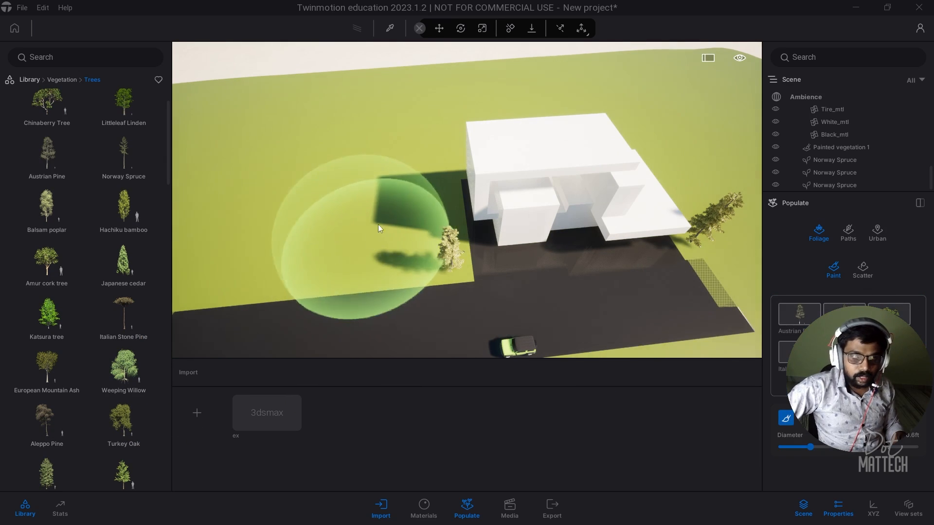
Step: Paint the tree mix across the lawns near the building and on the left and right
{"action": "left_click", "coordinate": [381, 200]}
{"action": "mouse_move", "coordinate": [258, 208]}
{"action": "left_mouse_down"}
{"action": "mouse_move", "coordinate": [226, 218]}
{"action": "mouse_move", "coordinate": [442, 92]}
{"action": "mouse_move", "coordinate": [529, 82]}
{"action": "mouse_move", "coordinate": [716, 91]}
{"action": "mouse_move", "coordinate": [744, 159]}
{"action": "mouse_move", "coordinate": [705, 136]}
{"action": "mouse_move", "coordinate": [472, 99]}
{"action": "mouse_move", "coordinate": [245, 109]}
{"action": "mouse_move", "coordinate": [290, 188]}
{"action": "mouse_move", "coordinate": [319, 216]}
{"action": "mouse_move", "coordinate": [378, 123]}
{"action": "left_mouse_up"}
{"action": "scroll", "coordinate": [406, 122], "scroll_direction": "down", "scroll_amount": 2}
{"action": "scroll", "coordinate": [407, 121], "scroll_direction": "down", "scroll_amount": 2}
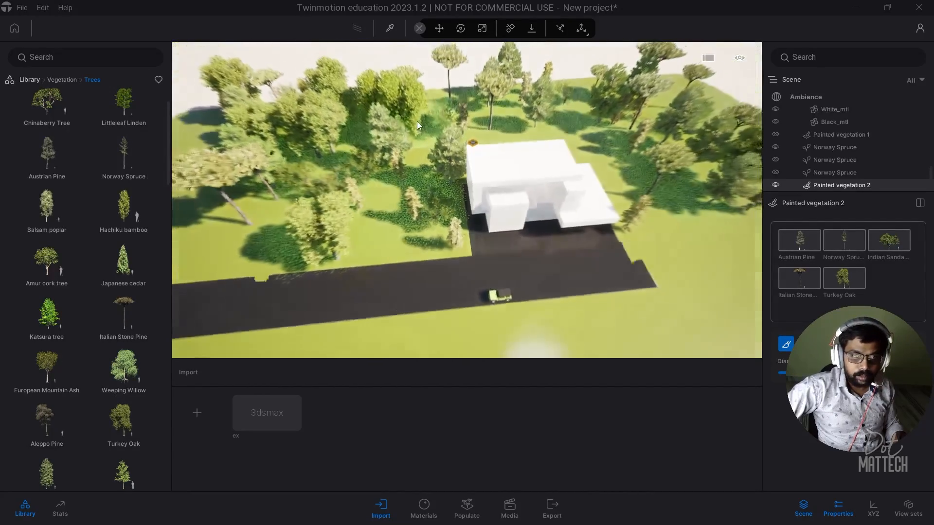
{"action": "mouse_move", "coordinate": [649, 211]}
{"action": "left_mouse_down"}
{"action": "mouse_move", "coordinate": [715, 336]}
{"action": "mouse_move", "coordinate": [731, 192]}
{"action": "mouse_move", "coordinate": [672, 101]}
{"action": "mouse_move", "coordinate": [369, 97]}
{"action": "mouse_move", "coordinate": [234, 199]}
{"action": "left_mouse_up"}
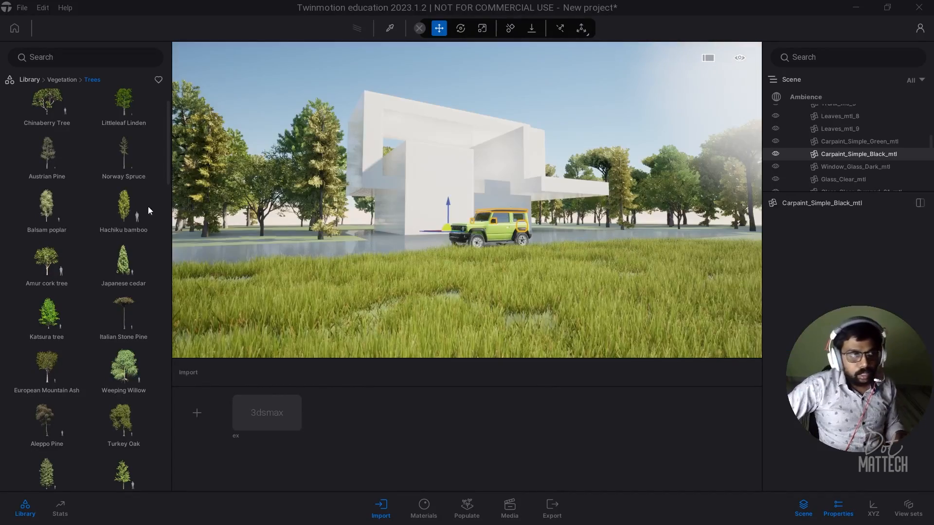
{"action": "left_click", "coordinate": [56, 80]}
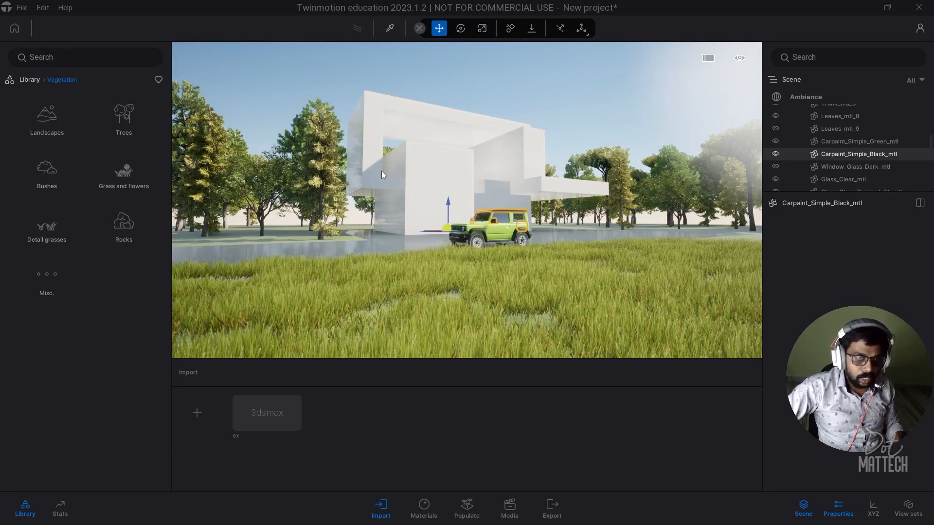
{"action": "key", "text": "alt+Tab"}
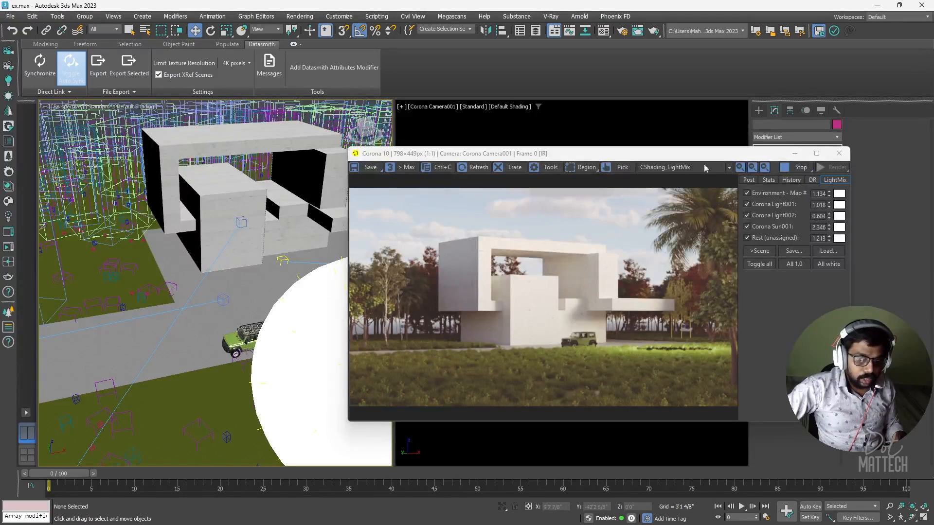
Step: Close the render preview and maximize the perspective view to see the whole site and vehicles
{"action": "left_click_drag", "start_coordinate": [563, 156], "coordinate": [631, 153]}
{"action": "left_click", "coordinate": [908, 152]}
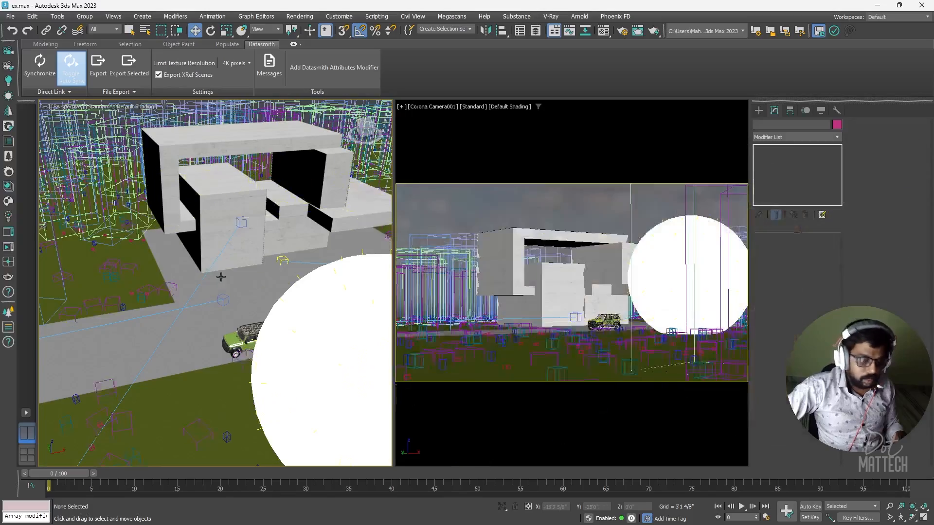
{"action": "key", "text": "alt+w"}
{"action": "scroll", "coordinate": [222, 277], "scroll_direction": "down", "scroll_amount": 5}
{"action": "middle_click_drag", "start_coordinate": [221, 277], "coordinate": [34, 156], "text": "alt"}
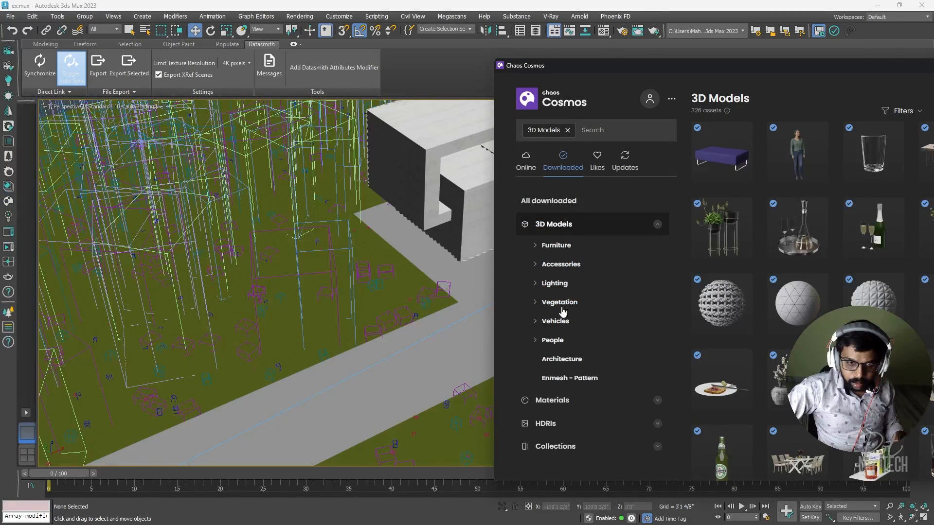
{"action": "left_click", "coordinate": [563, 329]}
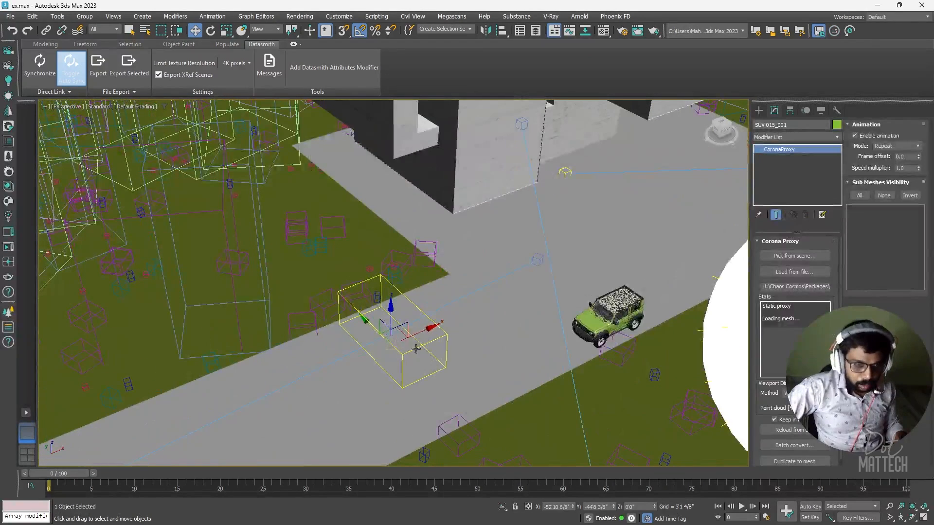
{"action": "scroll", "coordinate": [436, 324], "scroll_direction": "up", "scroll_amount": 2}
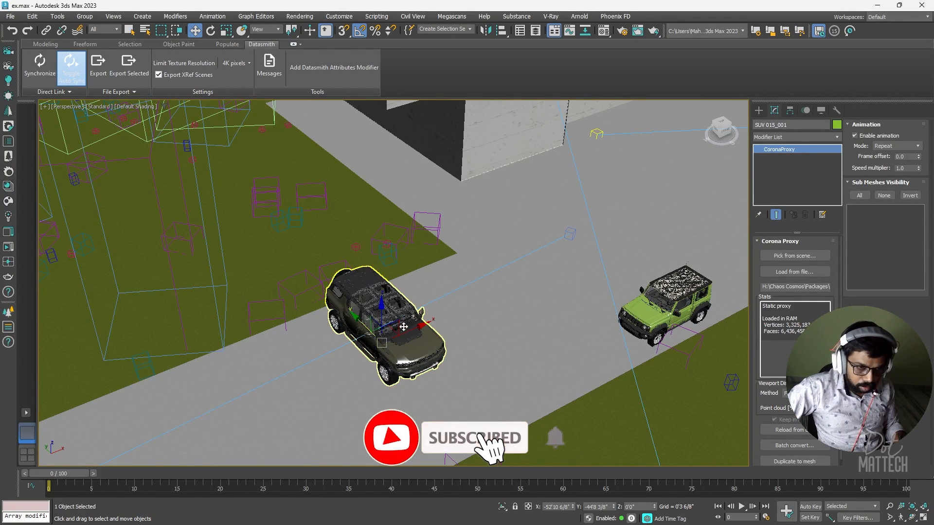
Step: Move the dark SUV up the road toward the house and synchronize the scene to Twinmotion
{"action": "key", "text": "ctrl+d"}
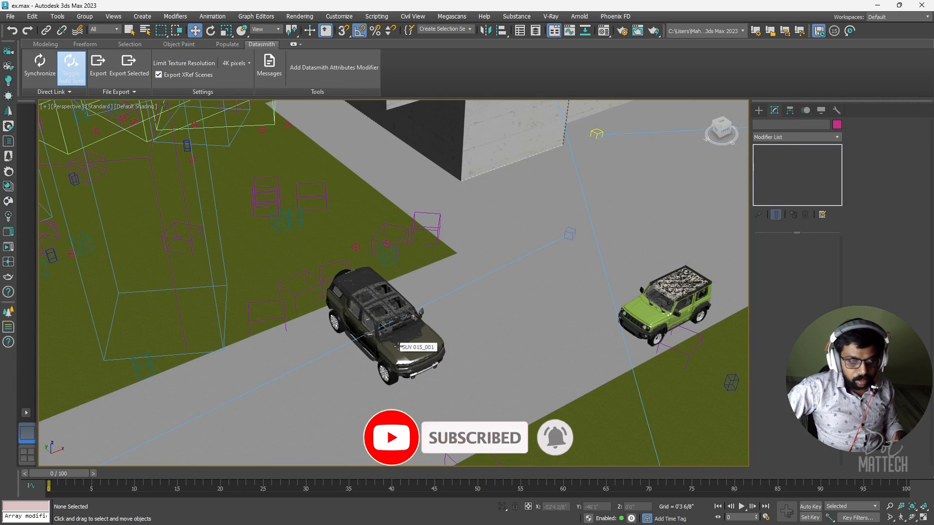
{"action": "left_click_drag", "start_coordinate": [435, 299], "coordinate": [518, 233]}
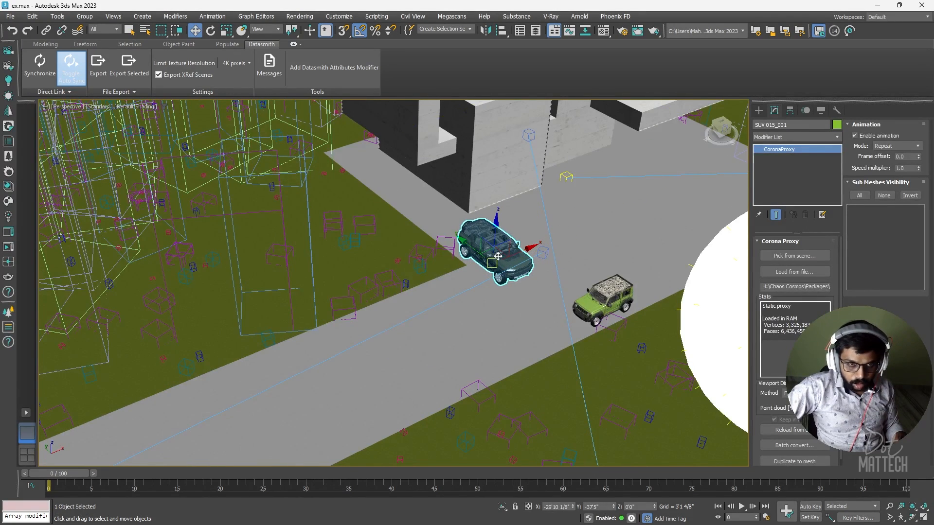
{"action": "left_click", "coordinate": [35, 72]}
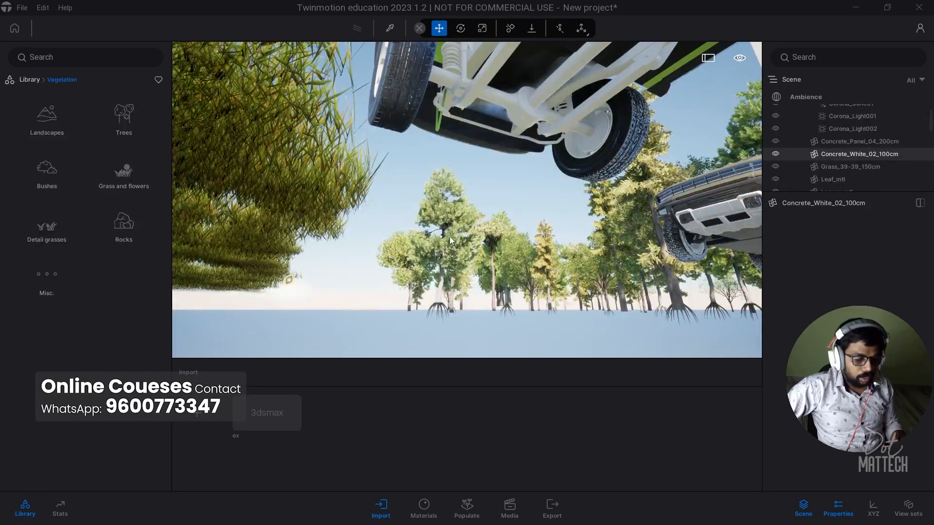
Step: Fly the camera up and back so the house and both SUVs sit beyond wide grass
{"action": "key", "text": "e"}
{"action": "right_click_drag", "start_coordinate": [450, 241], "coordinate": [240, 181]}
{"action": "key", "text": "ctrl+a"}
{"action": "key", "text": "a"}
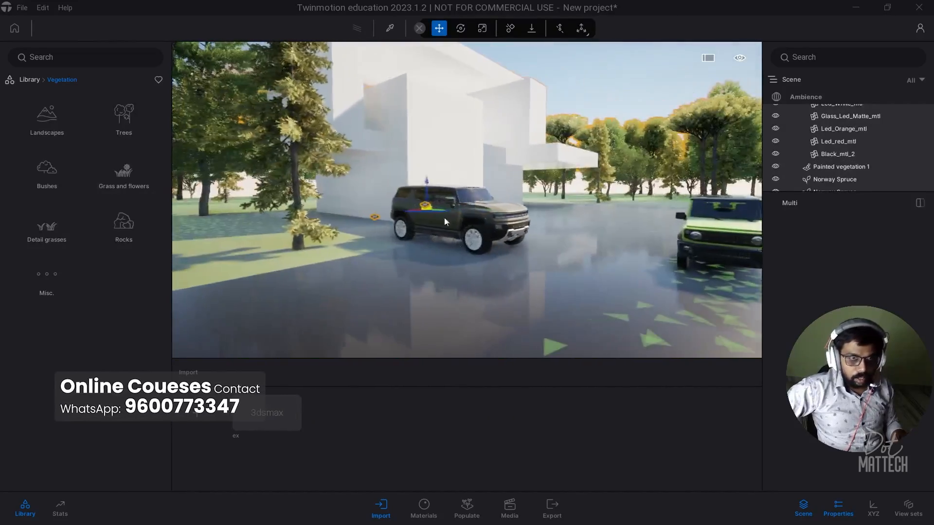
{"action": "key", "text": "s"}
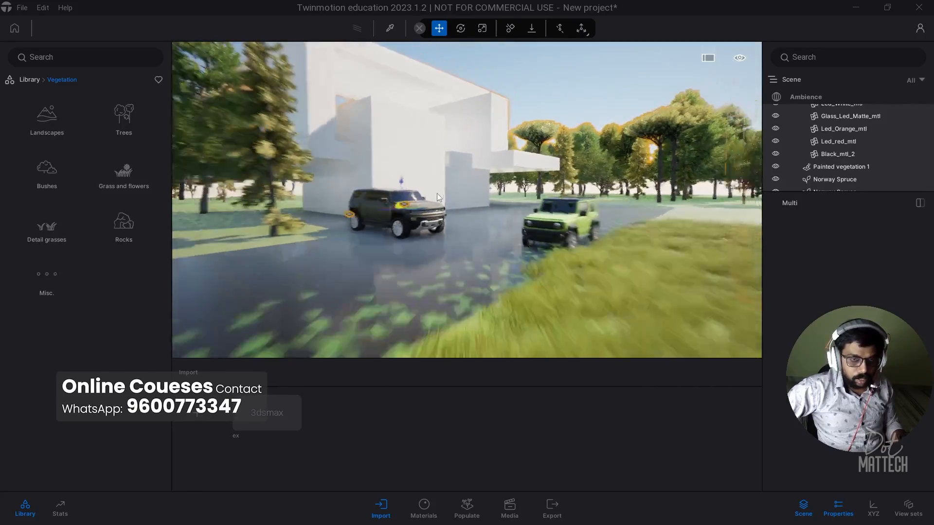
{"action": "key", "text": "s"}
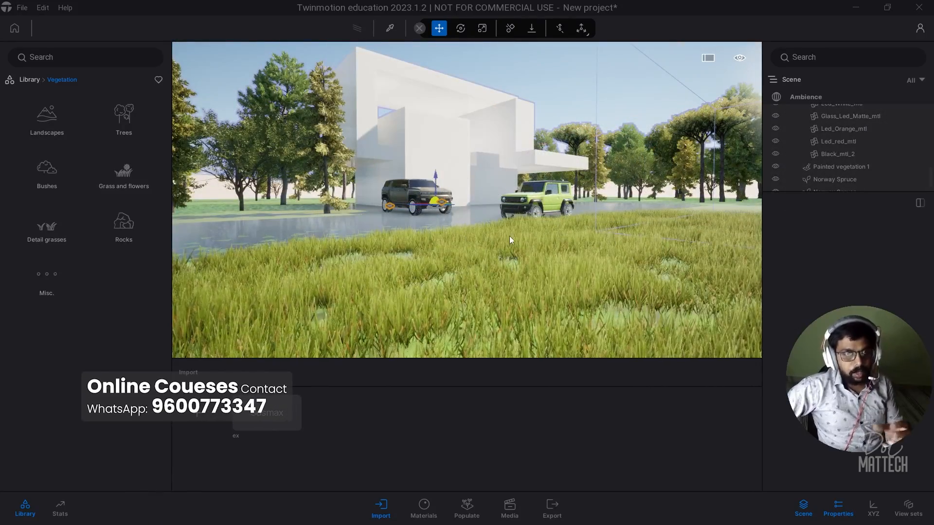
Step: Create Image1 from this view at 12:10 with a cloudier sky and wet, puddled ground
{"action": "left_click", "coordinate": [504, 512]}
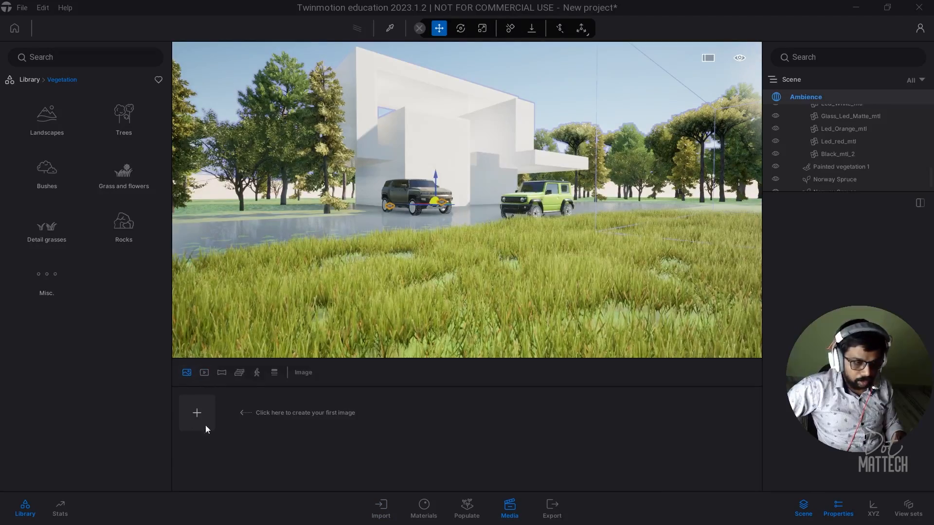
{"action": "left_click", "coordinate": [196, 413]}
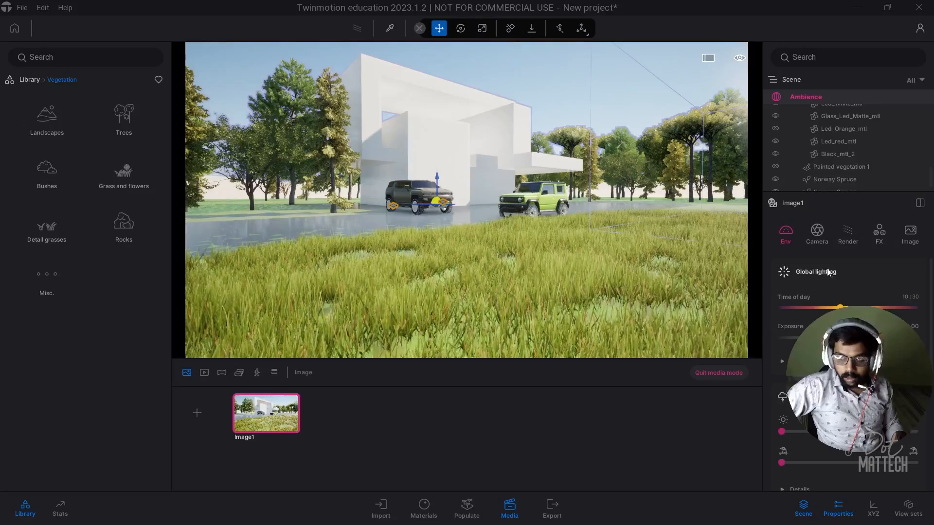
{"action": "left_click_drag", "start_coordinate": [840, 307], "coordinate": [857, 337]}
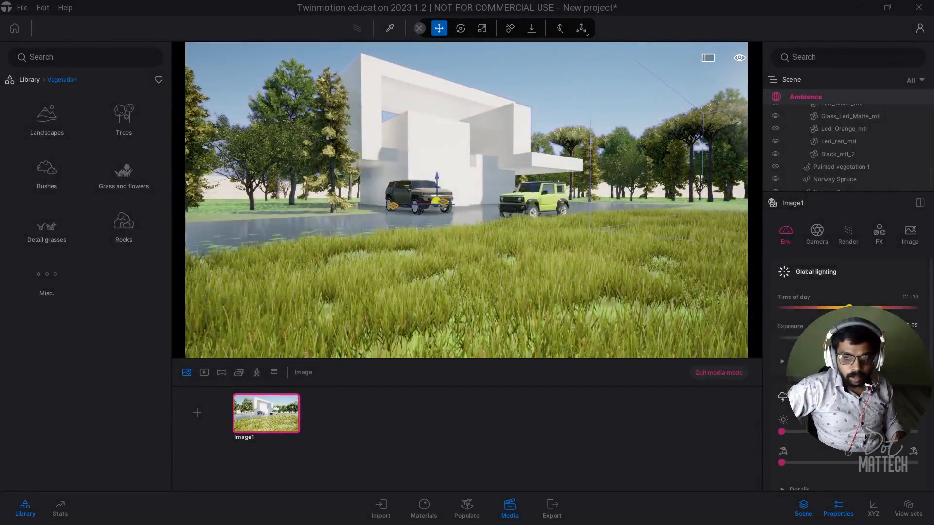
{"action": "left_click_drag", "start_coordinate": [783, 432], "coordinate": [817, 431]}
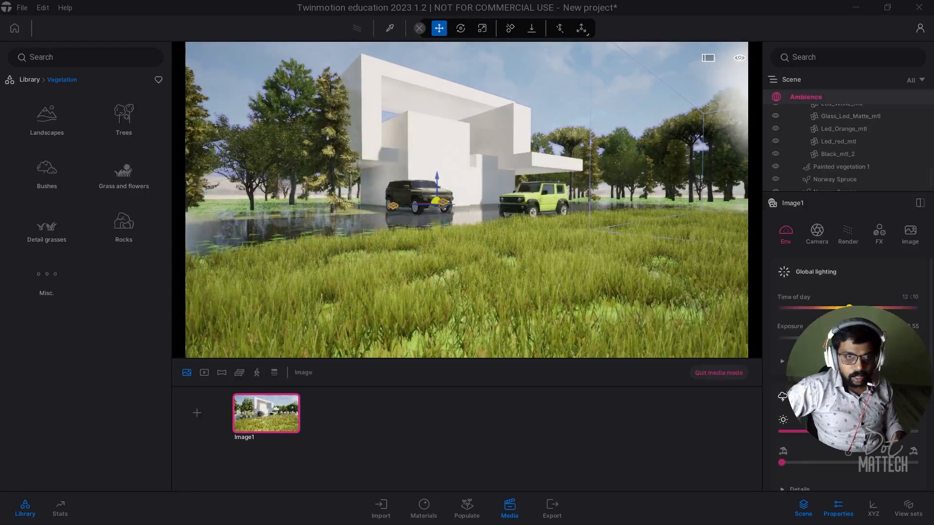
{"action": "mouse_move", "coordinate": [784, 461]}
{"action": "left_mouse_down"}
{"action": "mouse_move", "coordinate": [868, 458]}
{"action": "mouse_move", "coordinate": [790, 462]}
{"action": "left_mouse_up"}
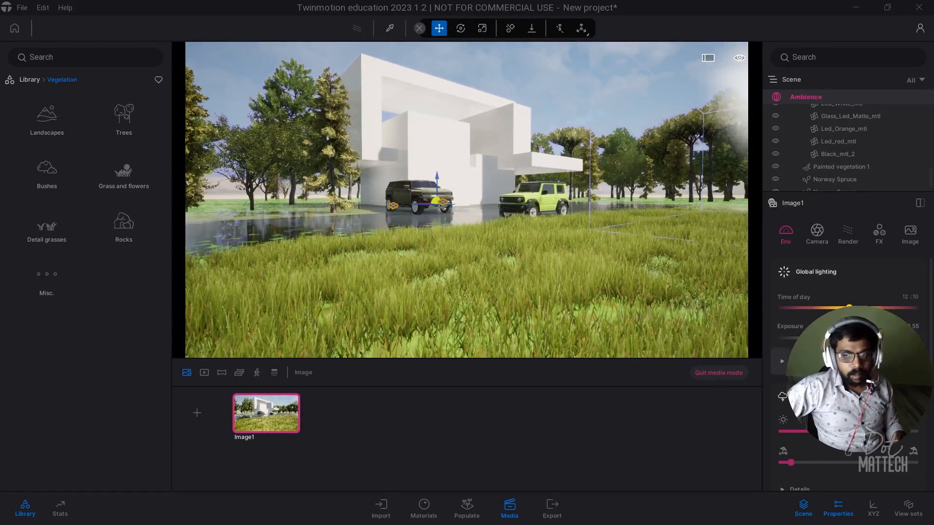
Step: Set up an image export of Image1 in JPG format instead of PNG
{"action": "left_click", "coordinate": [551, 508]}
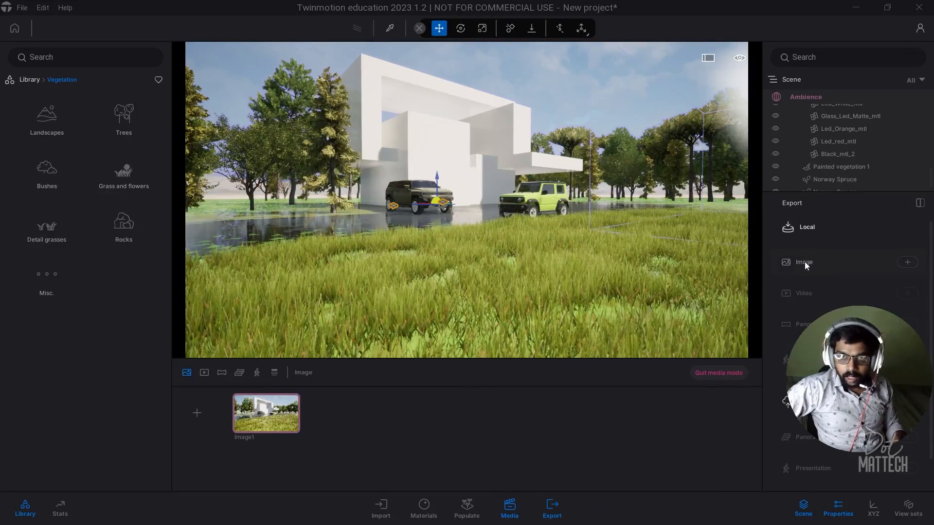
{"action": "left_click", "coordinate": [907, 263]}
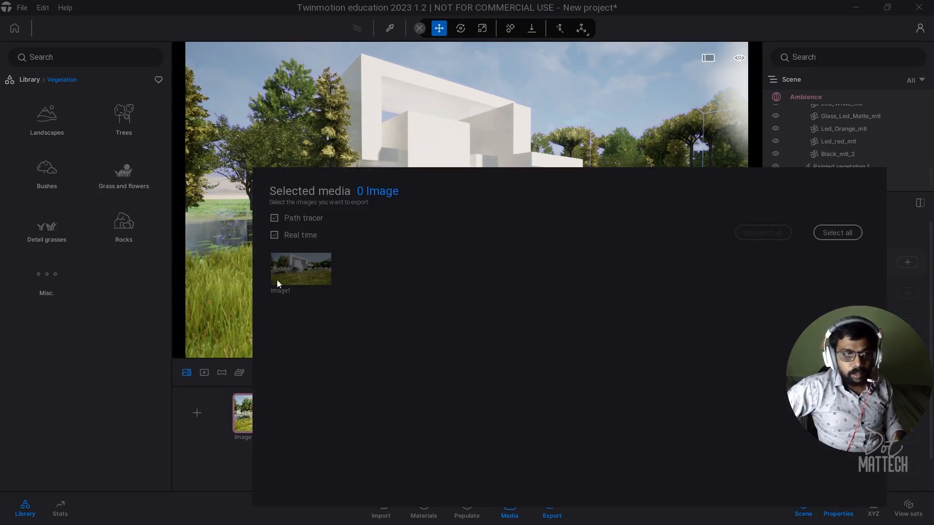
{"action": "left_click", "coordinate": [306, 296]}
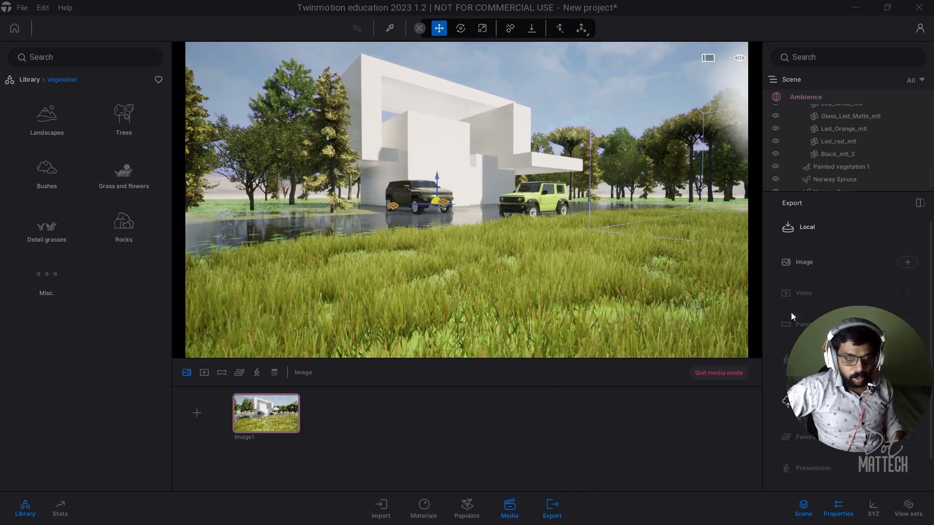
{"action": "left_click", "coordinate": [906, 262]}
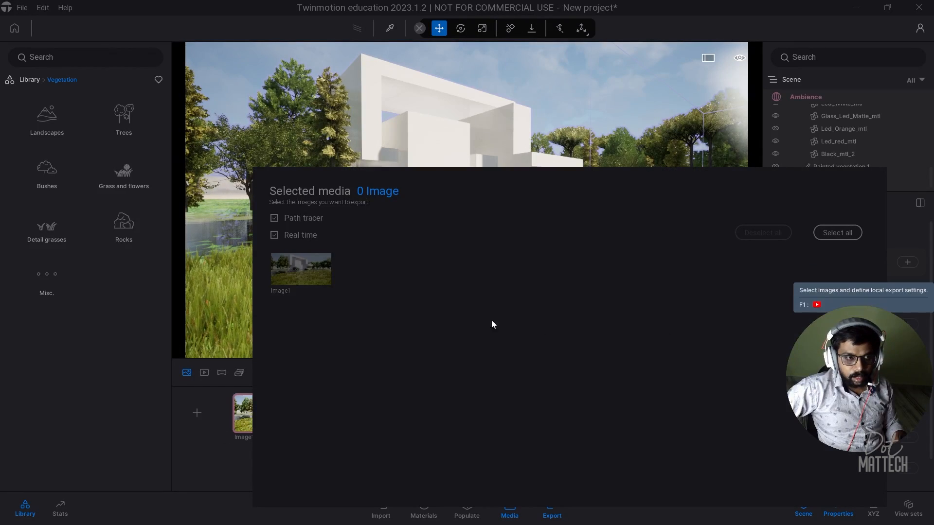
{"action": "left_click", "coordinate": [308, 272]}
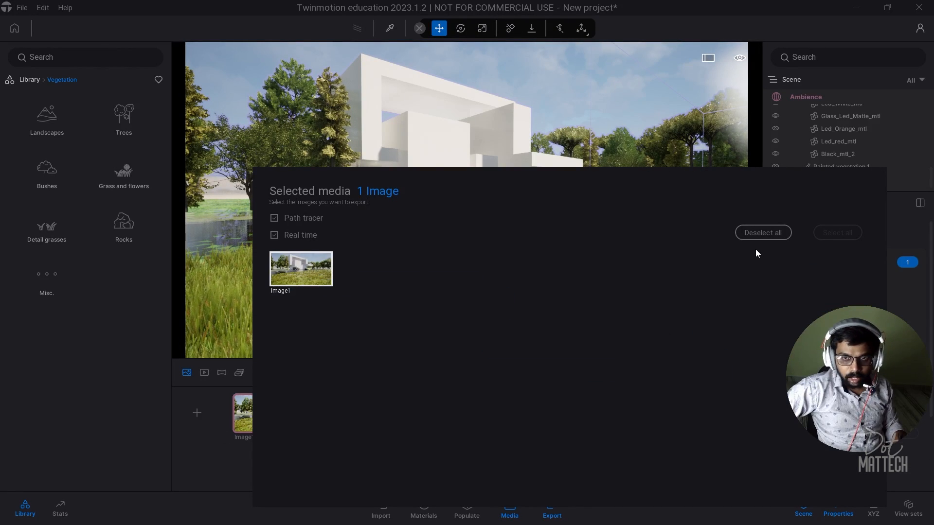
{"action": "left_click", "coordinate": [896, 270]}
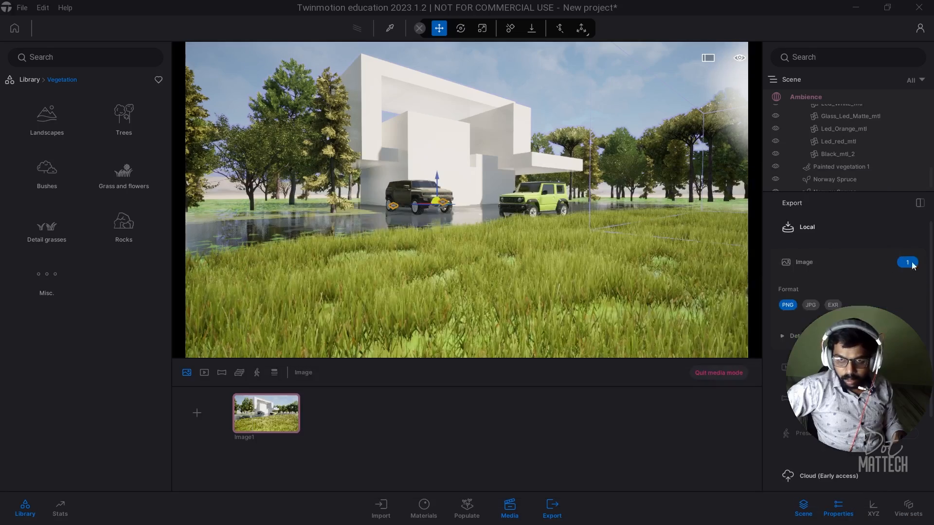
{"action": "left_click", "coordinate": [810, 305]}
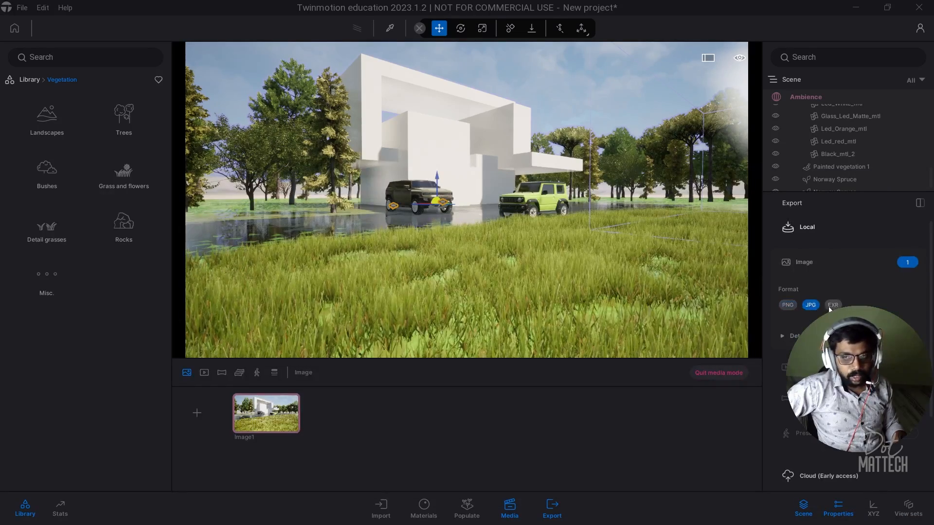
Step: Start the export and save the rendered image to the Desktop folder
{"action": "left_click", "coordinate": [781, 337]}
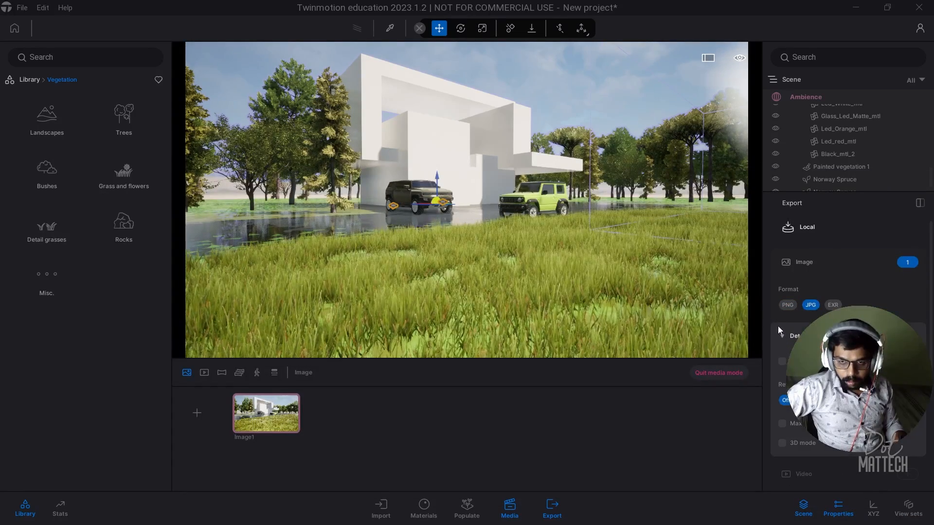
{"action": "scroll", "coordinate": [777, 326], "scroll_direction": "down", "scroll_amount": 1}
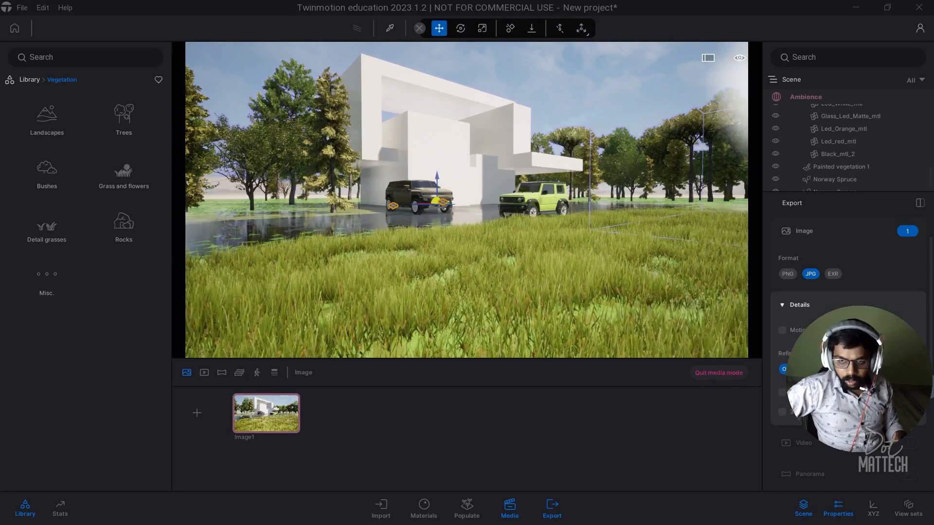
{"action": "scroll", "coordinate": [849, 292], "scroll_direction": "down", "scroll_amount": 1}
{"action": "scroll", "coordinate": [848, 292], "scroll_direction": "down", "scroll_amount": 3}
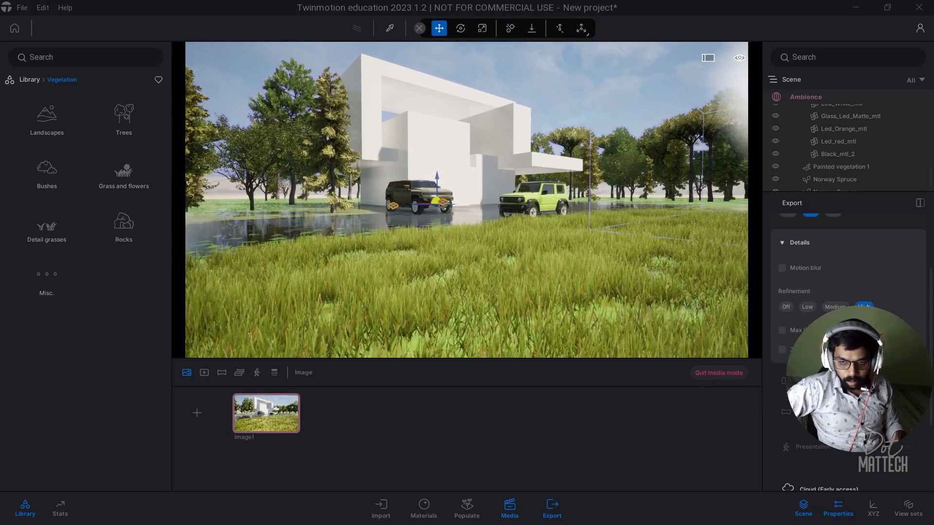
{"action": "scroll", "coordinate": [849, 291], "scroll_direction": "down", "scroll_amount": 2}
{"action": "scroll", "coordinate": [849, 291], "scroll_direction": "down", "scroll_amount": 3}
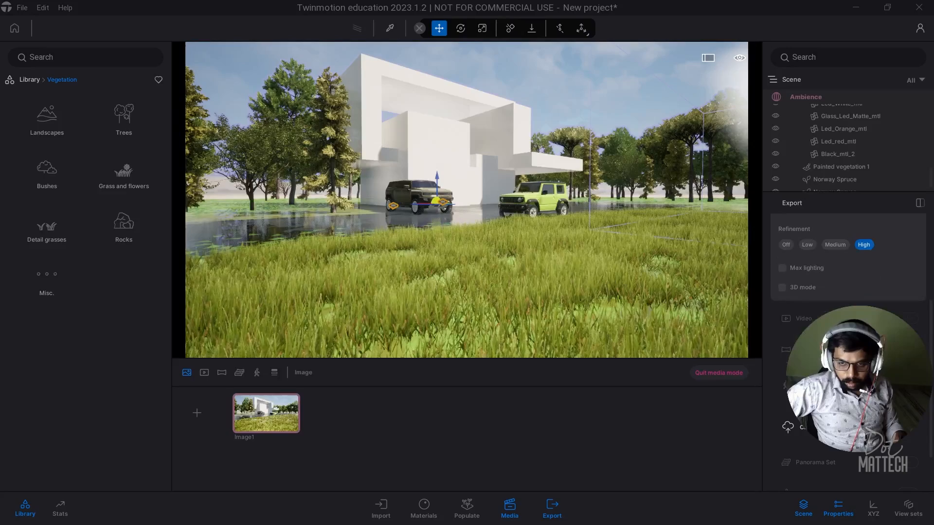
{"action": "scroll", "coordinate": [848, 292], "scroll_direction": "down", "scroll_amount": 3}
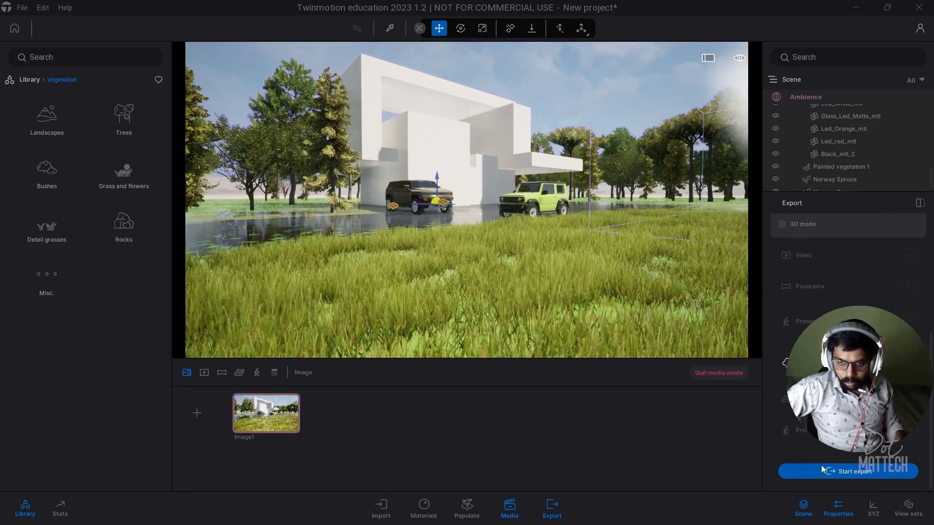
{"action": "left_click", "coordinate": [859, 474]}
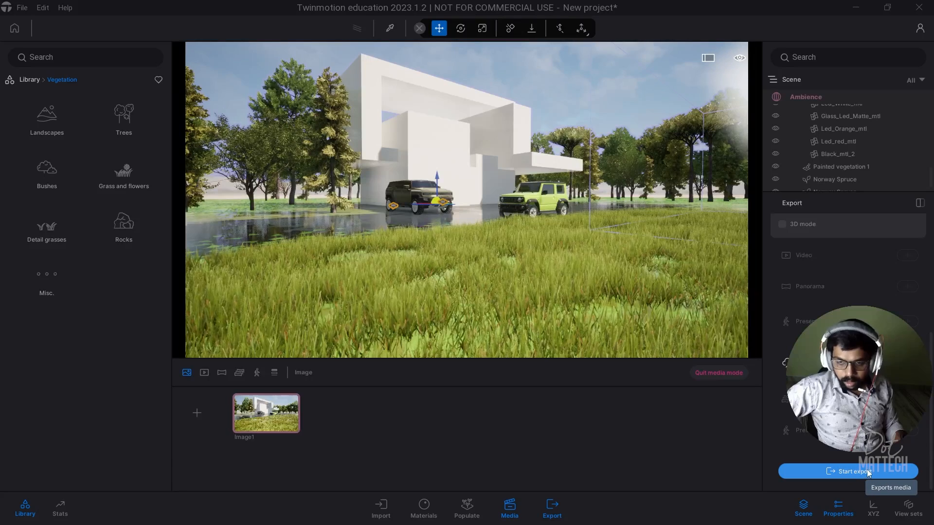
{"action": "left_click", "coordinate": [43, 96]}
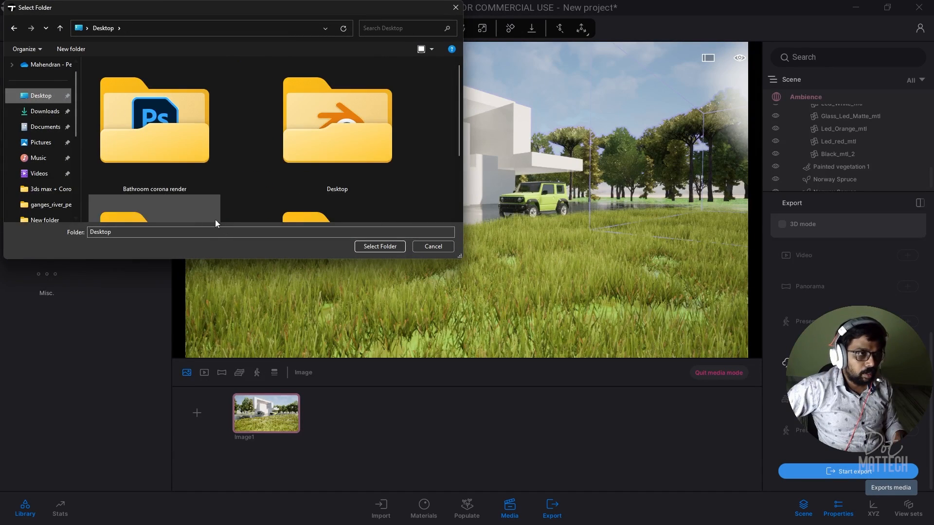
{"action": "left_click", "coordinate": [368, 246]}
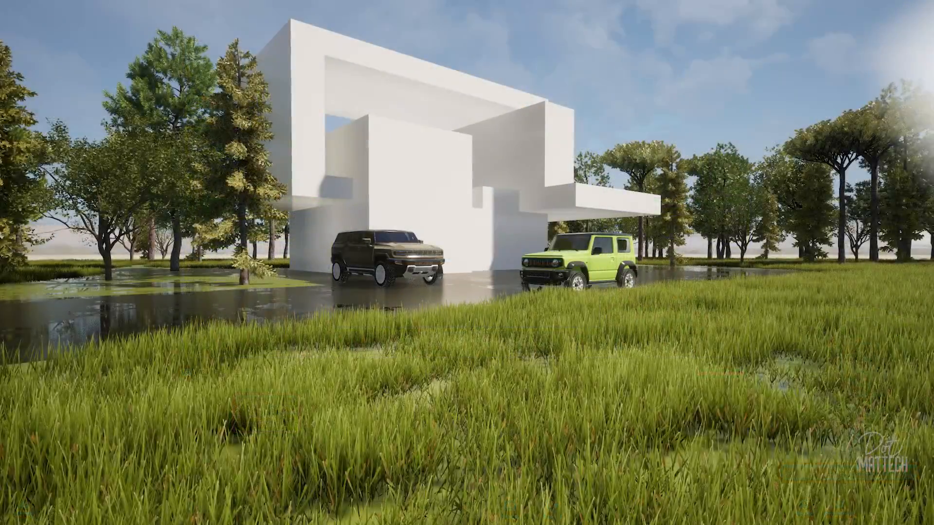